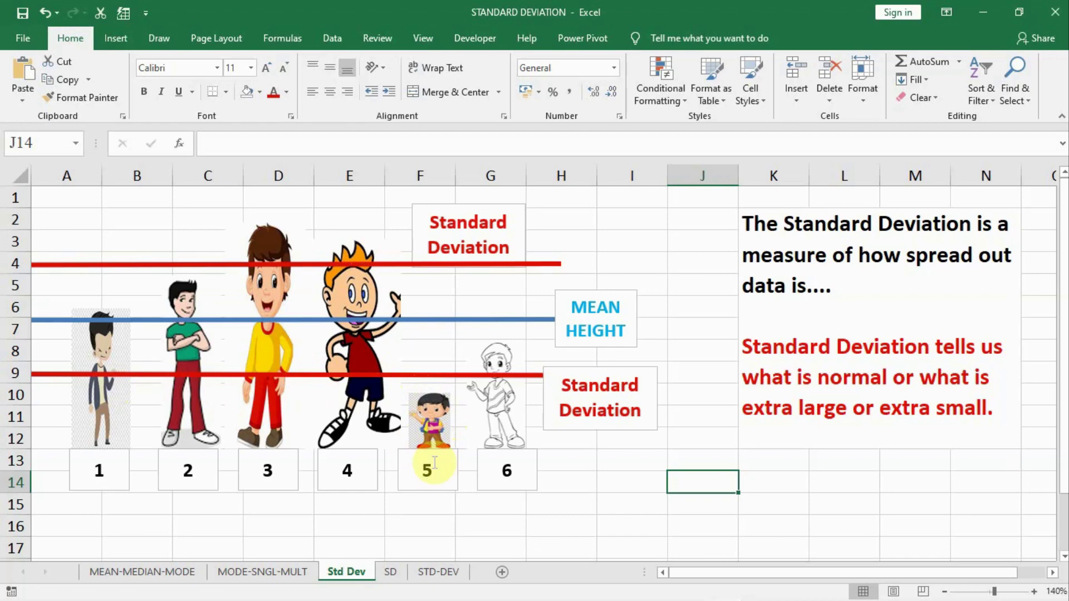
On the SD sheet, enter =AVERAGE(A2:A7) in merged Mean cell B2, returning 100.
left_click(393, 575)
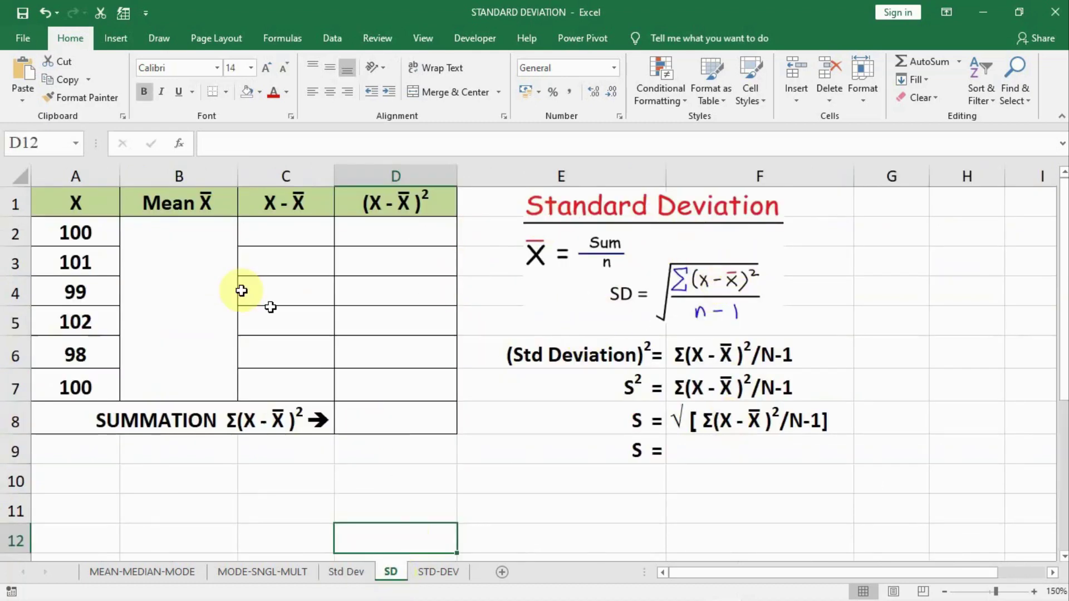
left_click(160, 281)
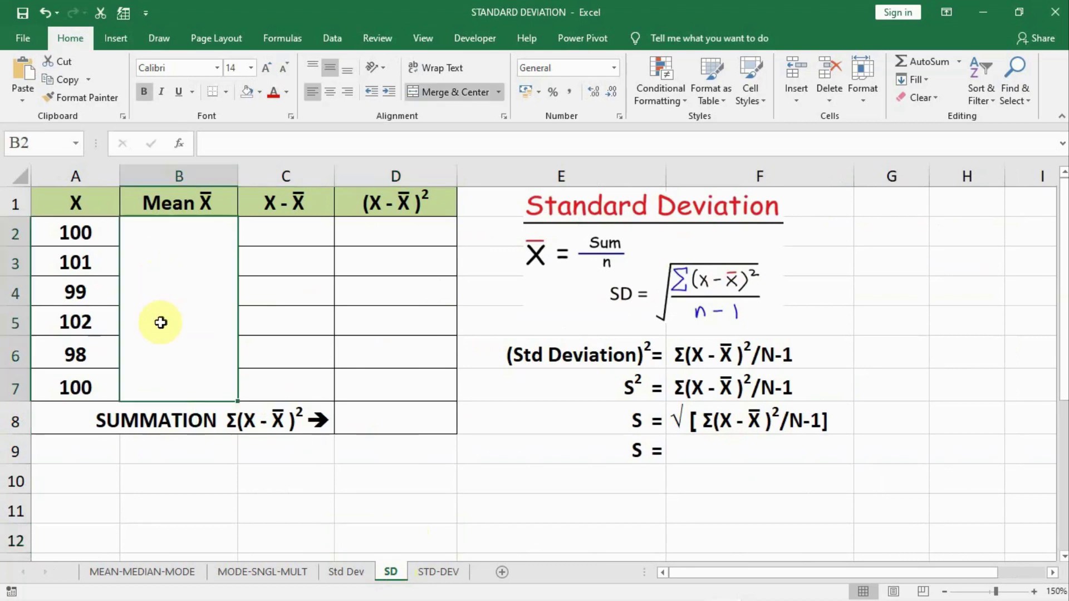
left_click_drag(64, 240, 72, 386)
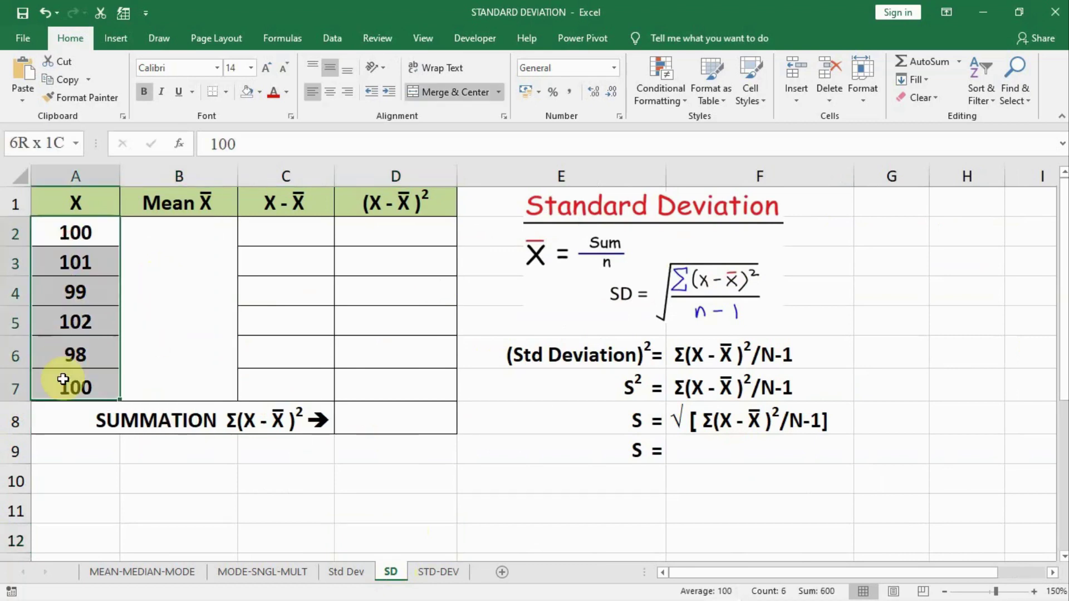
left_click(156, 305)
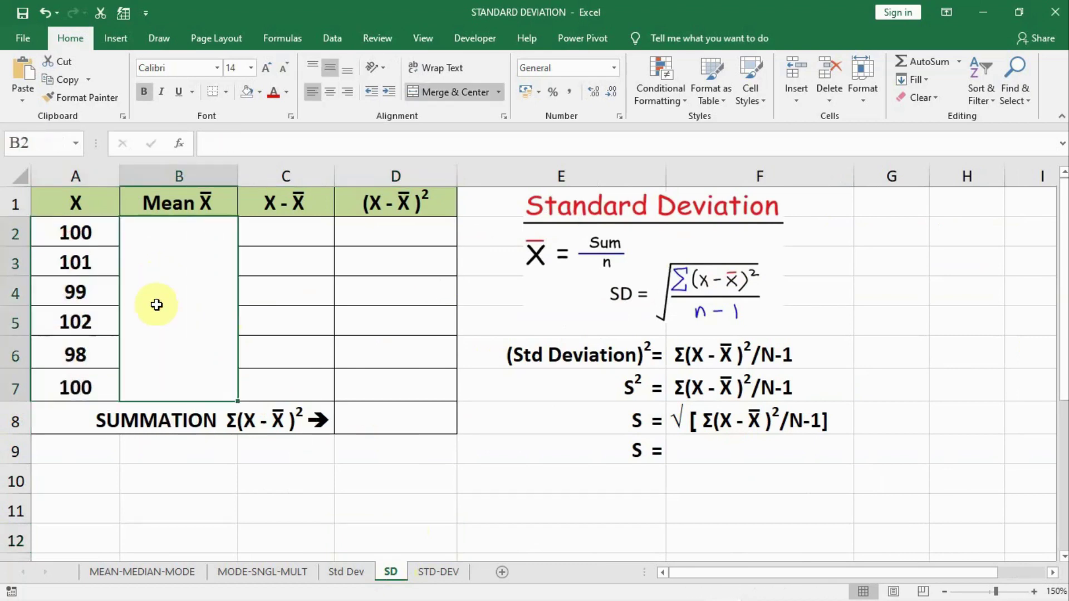
type("=")
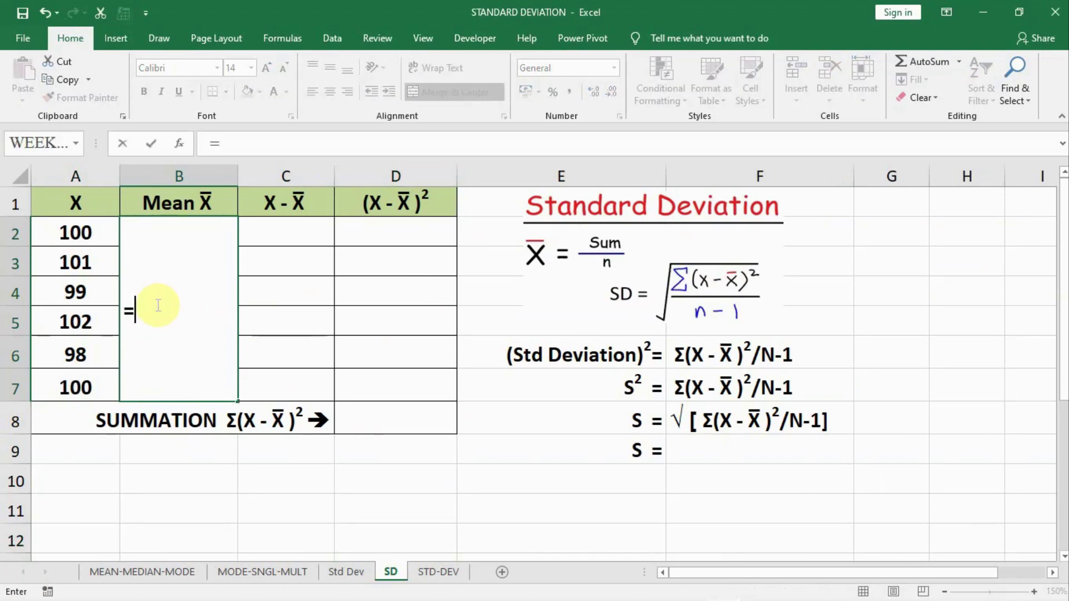
type("AVERAGE(")
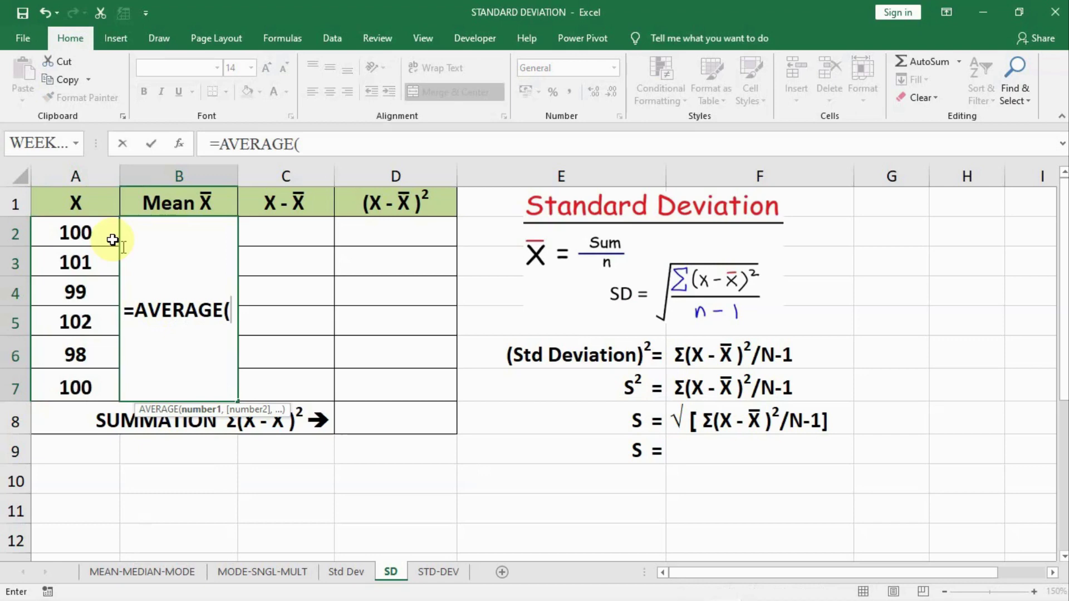
left_click_drag(75, 232, 57, 402)
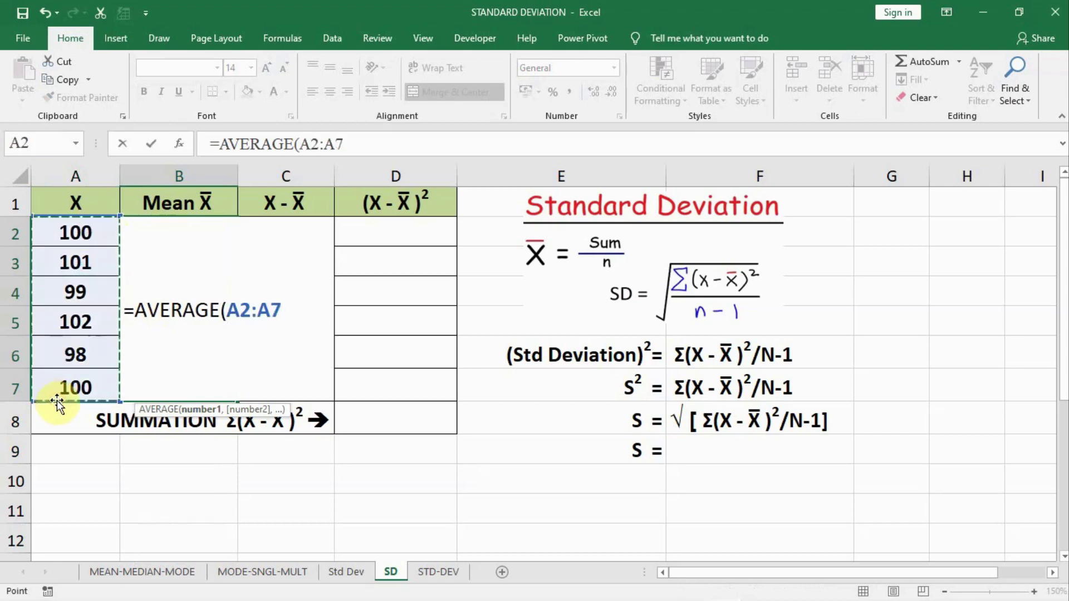
key("Return")
left_click(176, 302)
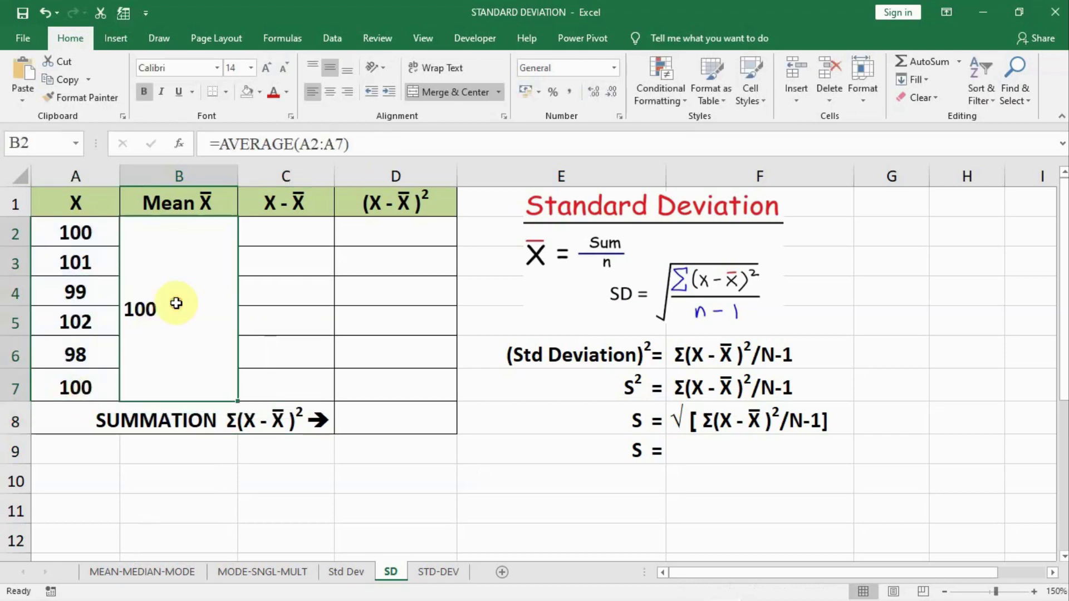
left_click(272, 240)
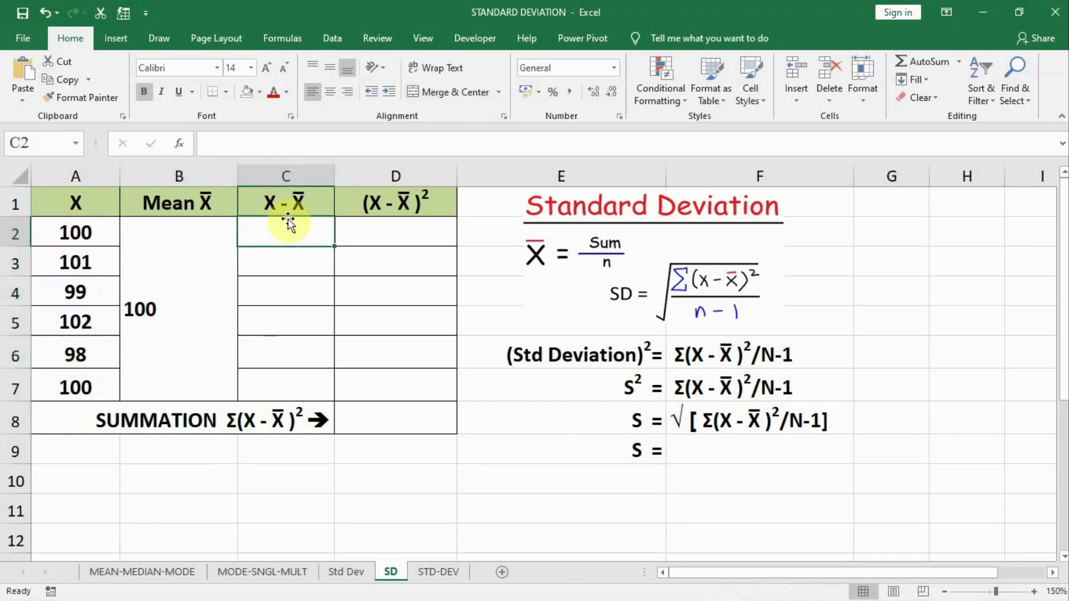
Enter =A2-$B$2 in C2 and fill it down to C7, giving 0, 1, -1, 2, -2, 0.
type("=")
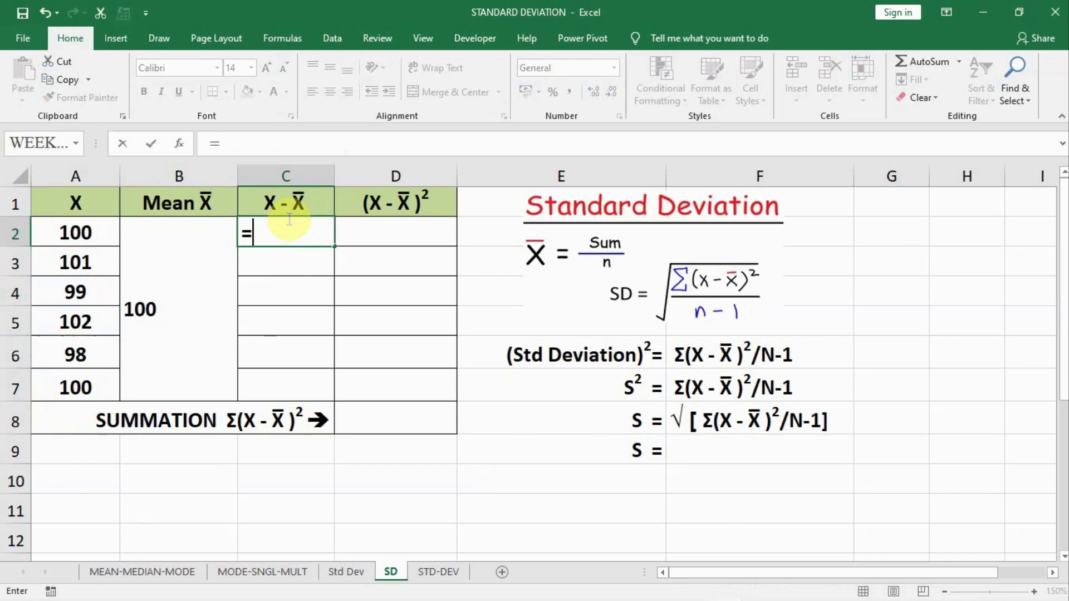
left_click(47, 233)
type("-")
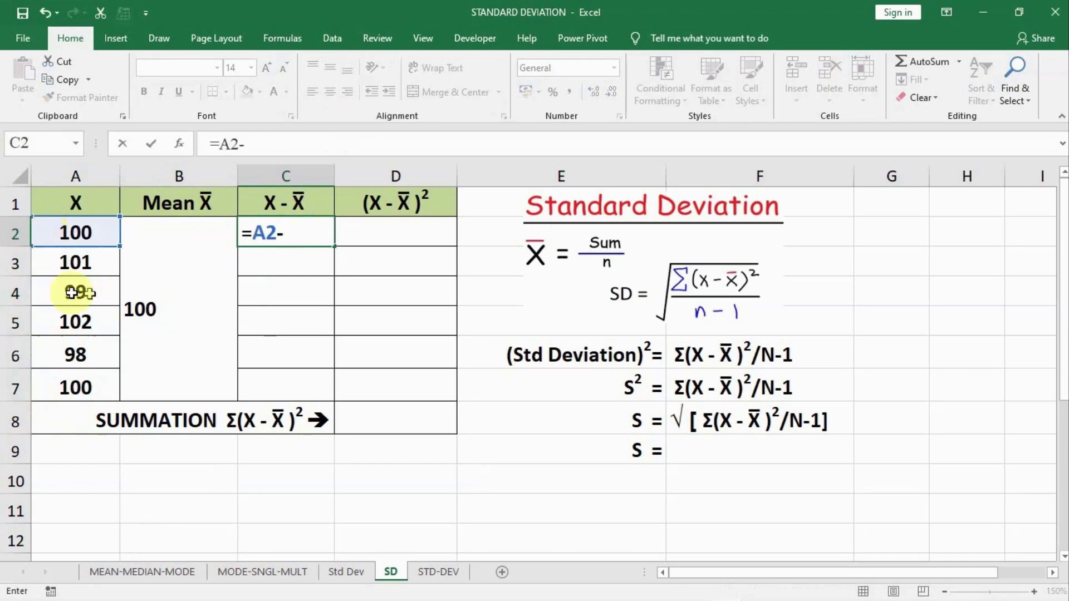
left_click(146, 302)
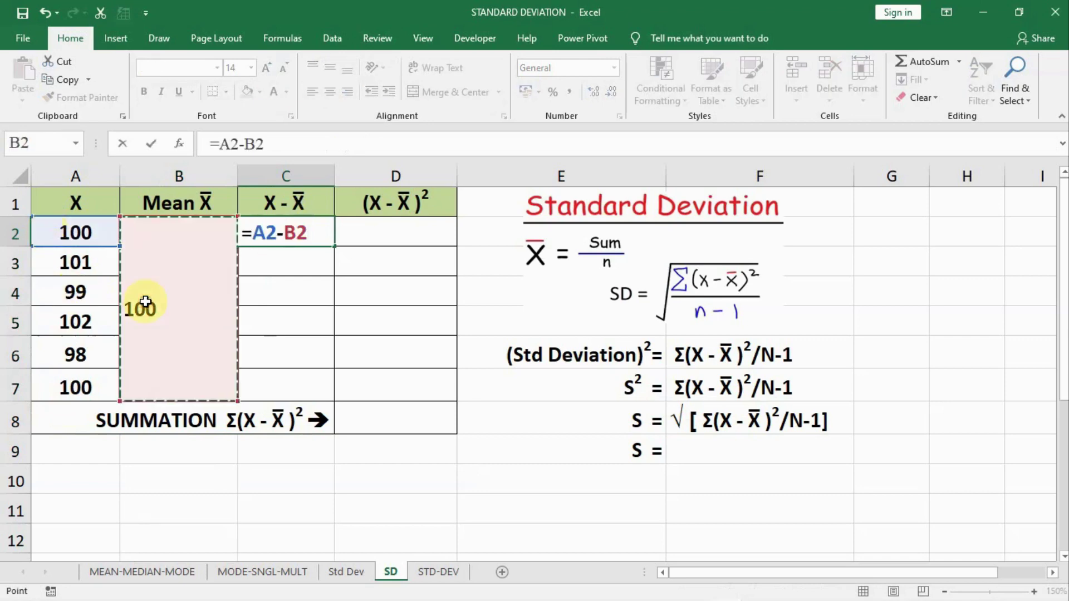
left_click(298, 233)
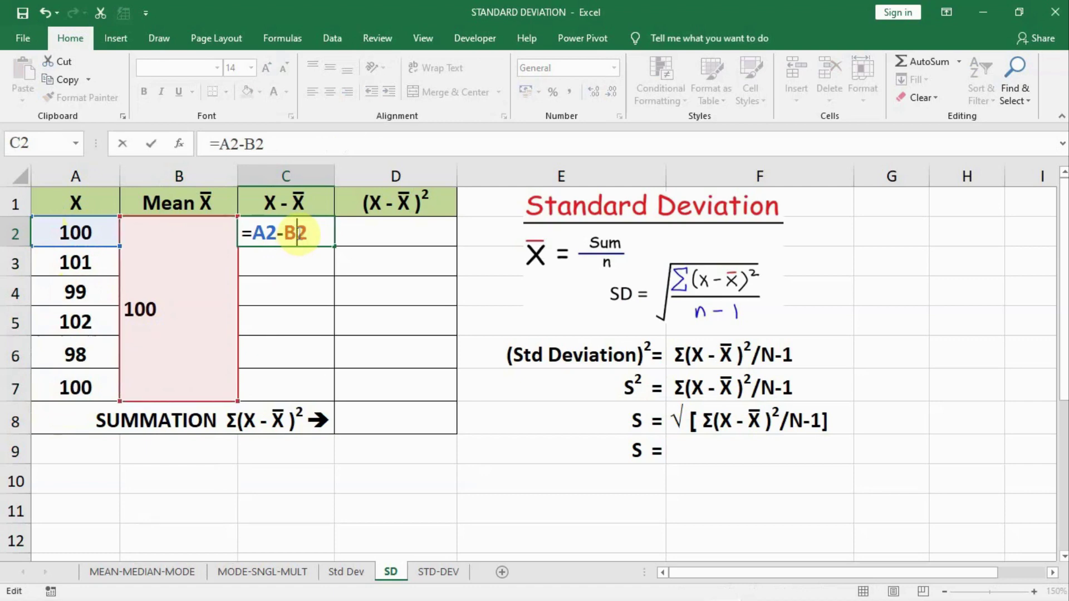
key("F4")
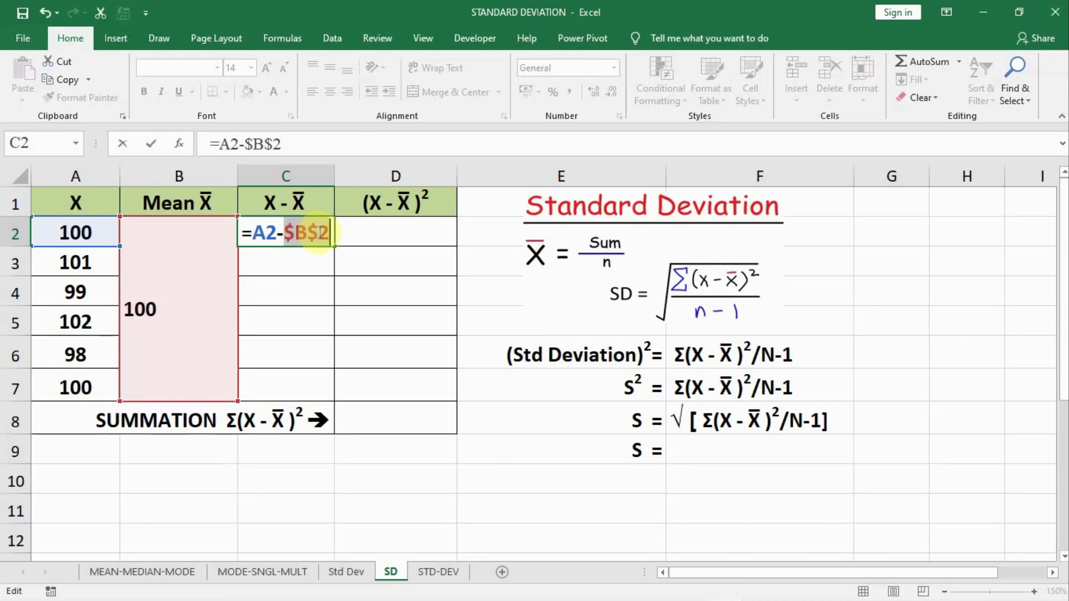
key("Return")
left_click(305, 227)
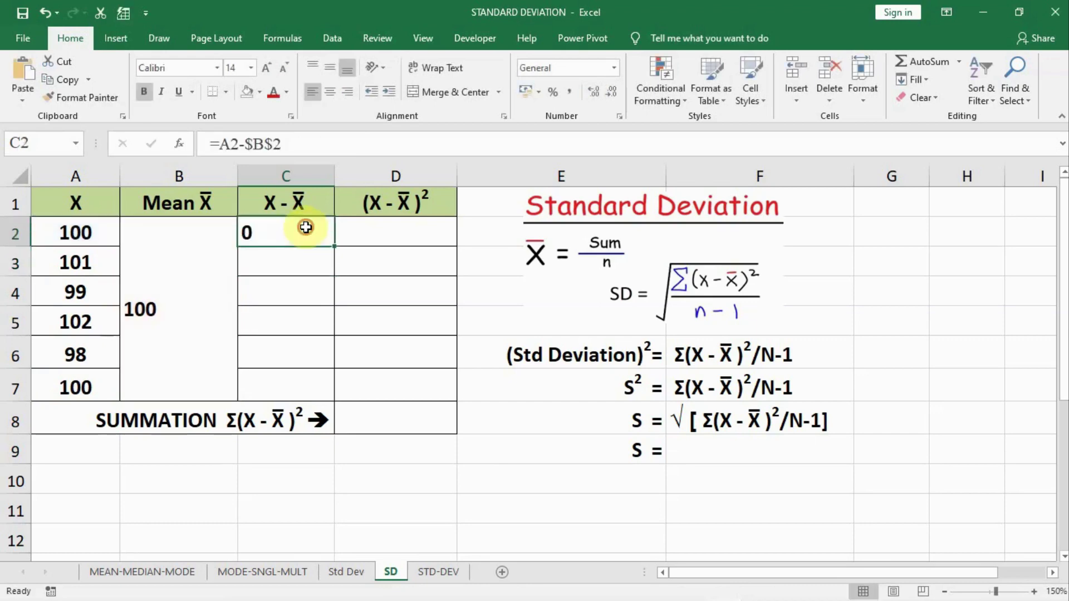
left_click_drag(334, 247, 310, 386)
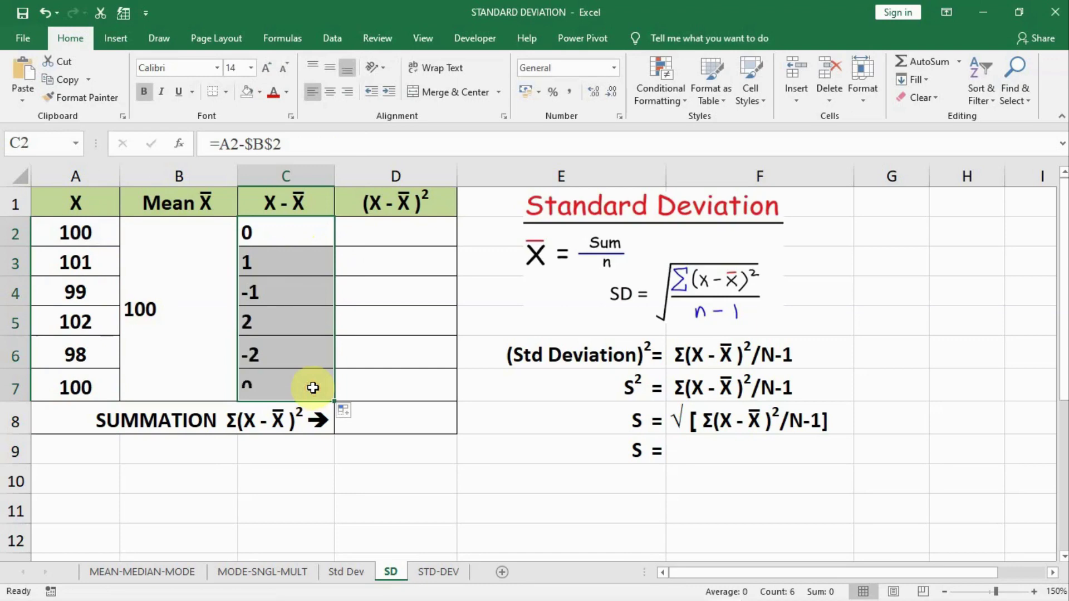
Enter =C2^2 in D2 and fill it down to D7, giving 0, 1, 1, 4, 4, 0.
left_click(384, 228)
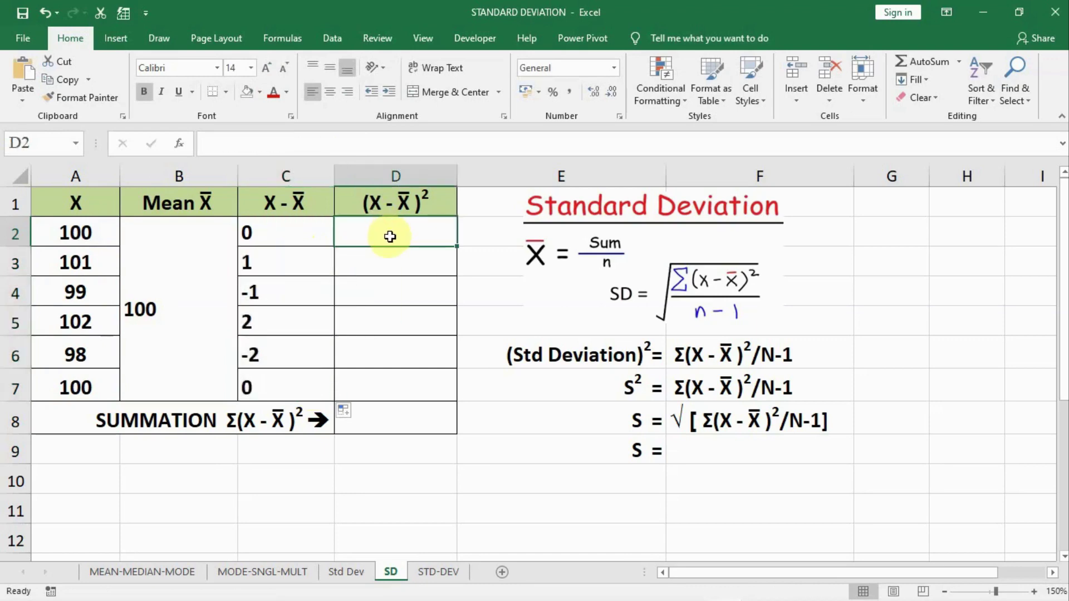
type("=")
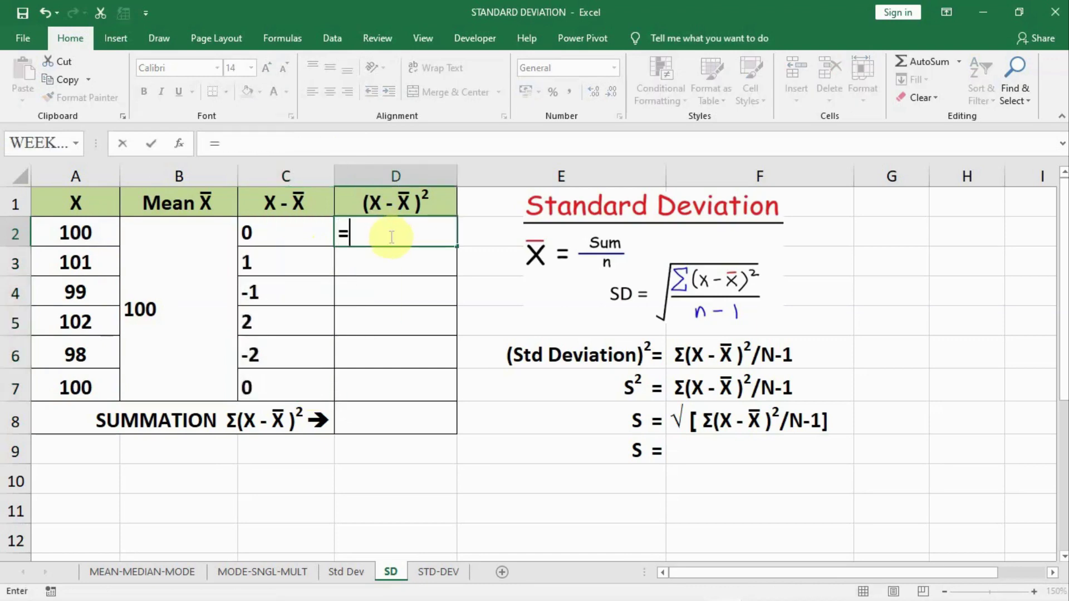
left_click(292, 234)
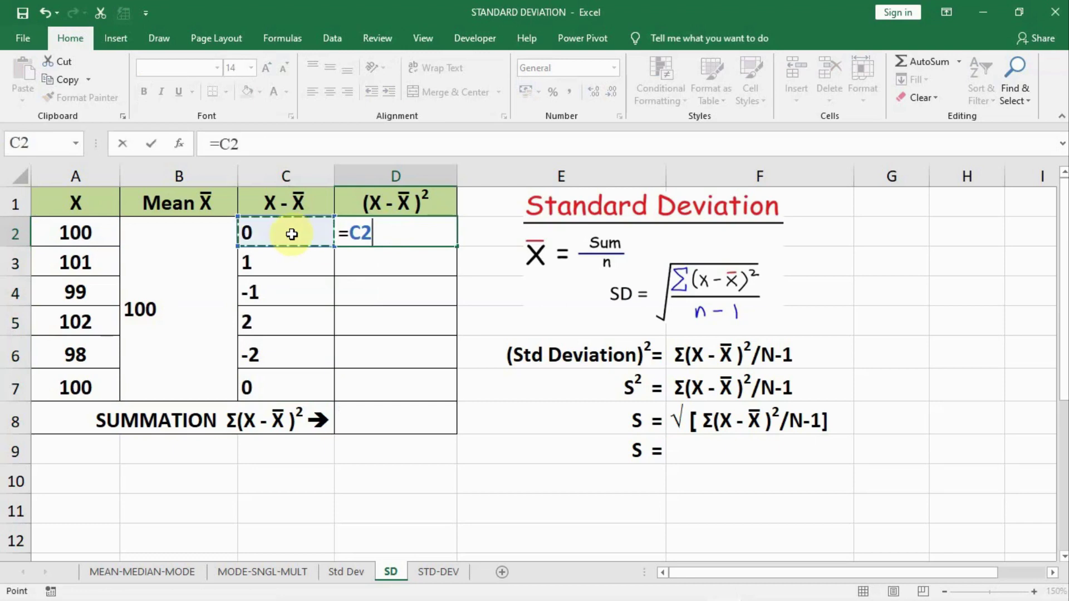
type("^")
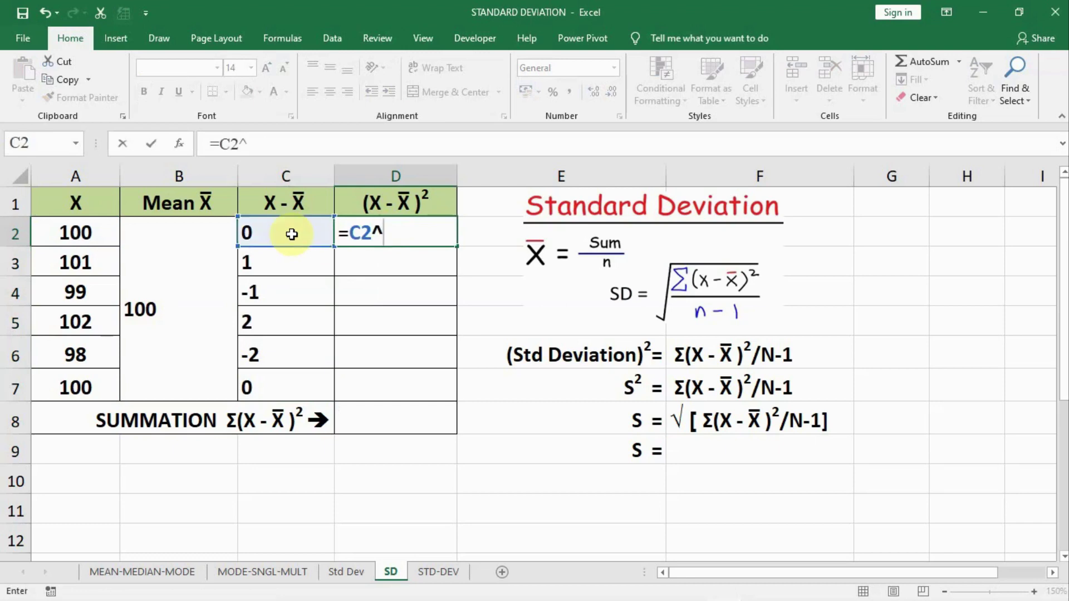
type("2")
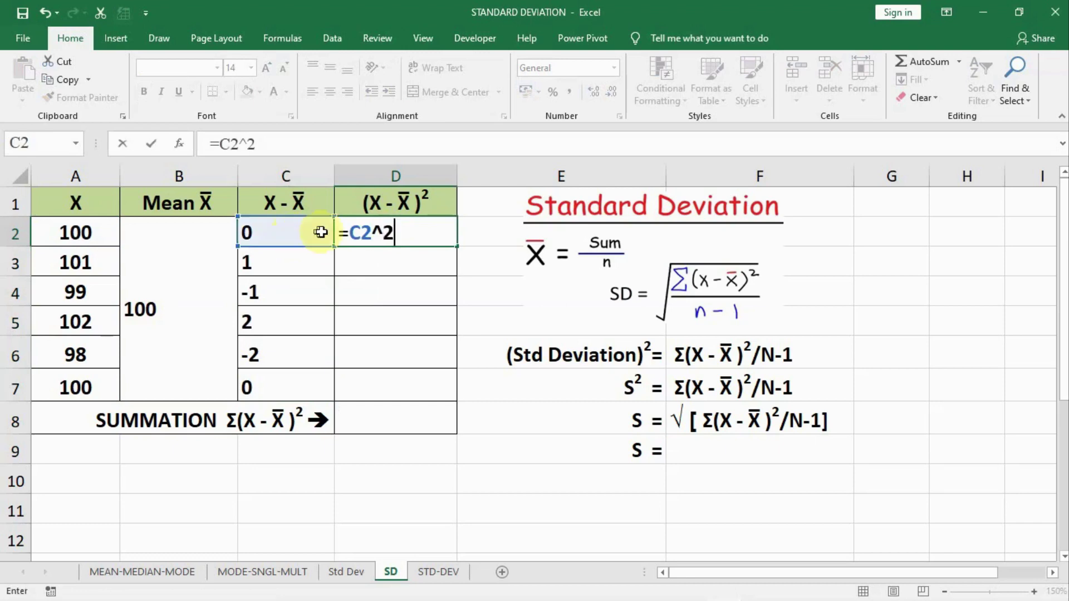
key("Return")
left_click(368, 224)
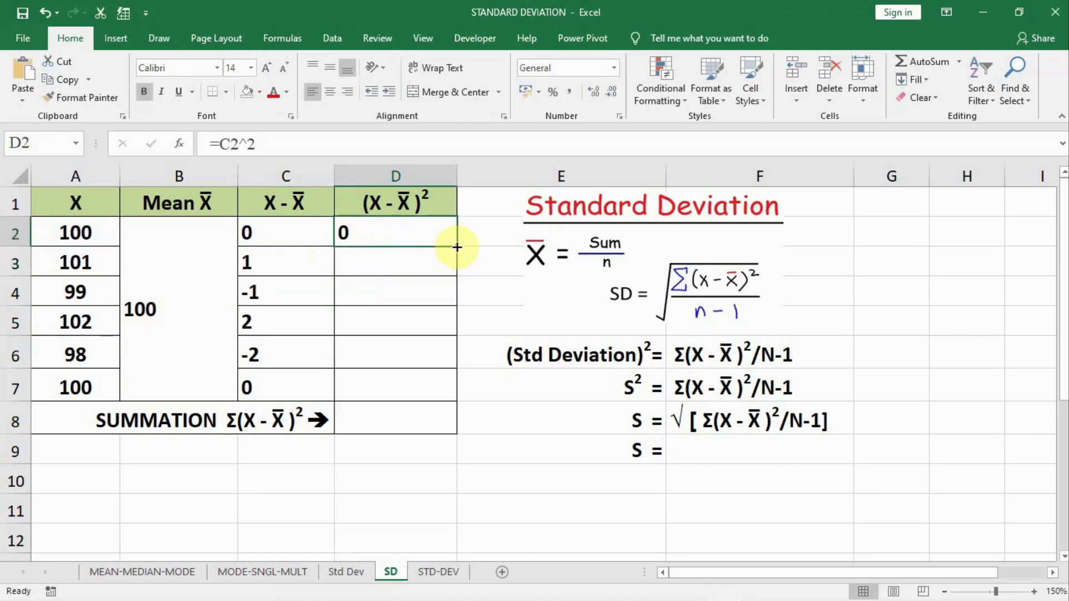
left_click_drag(458, 239, 418, 401)
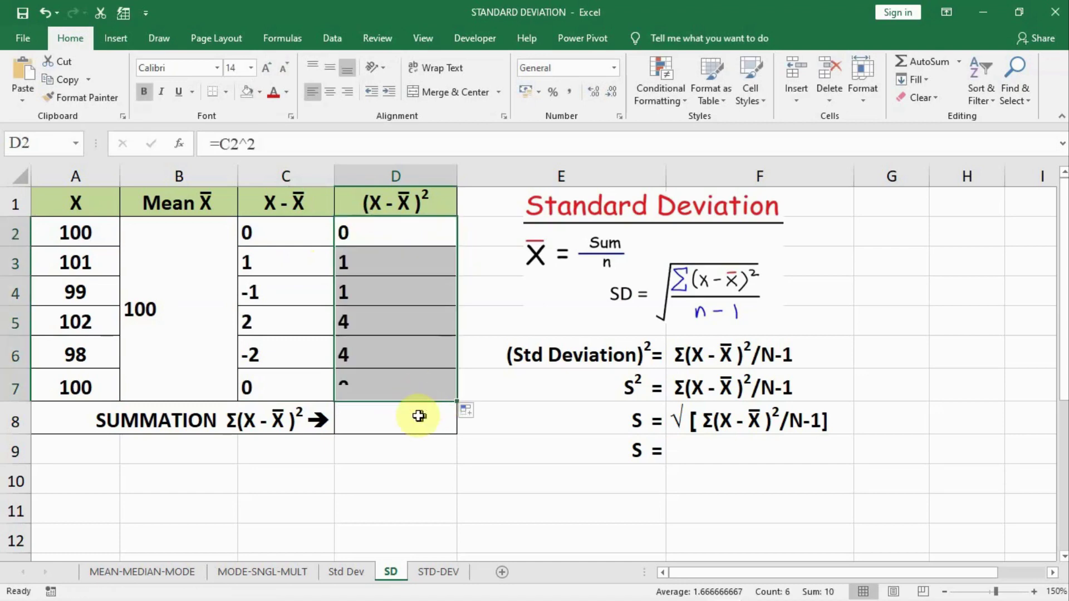
left_click(387, 416)
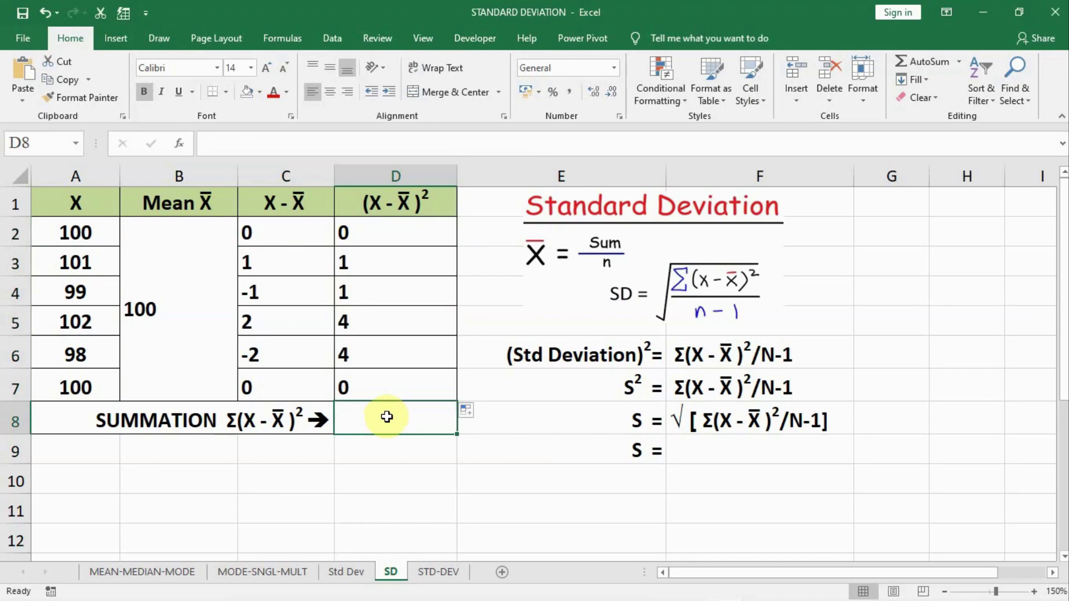
AutoSum the squared deviations into D8 as =SUM(D2:D7), returning 10.
key("alt+equal")
key("ctrl+Return")
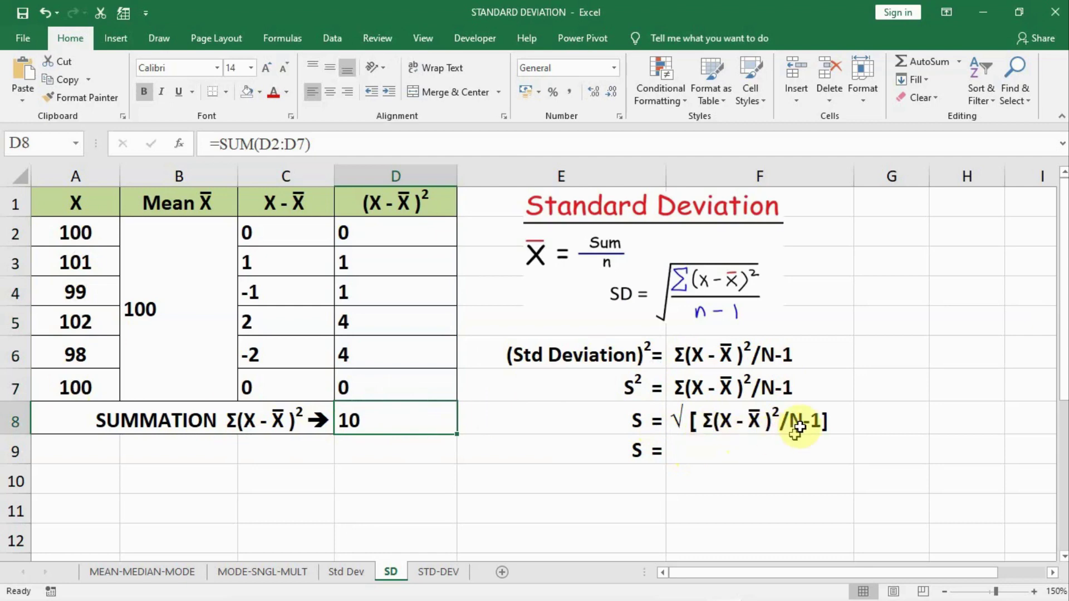
left_click(694, 455)
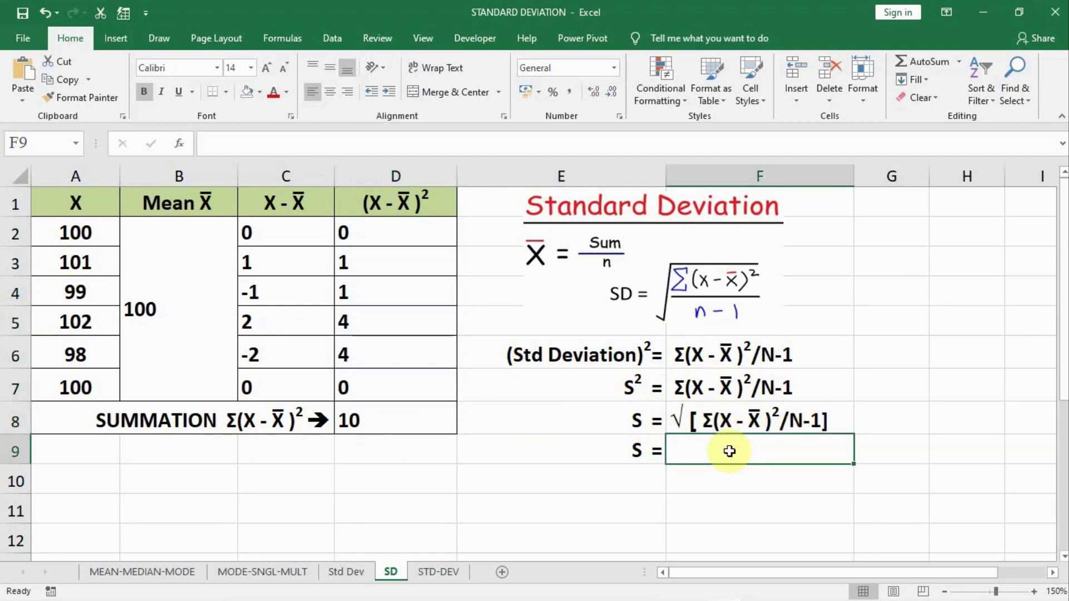
Enter =SQRT(D8/(6-1)) in F9, returning 1.414213562.
type("=SQ")
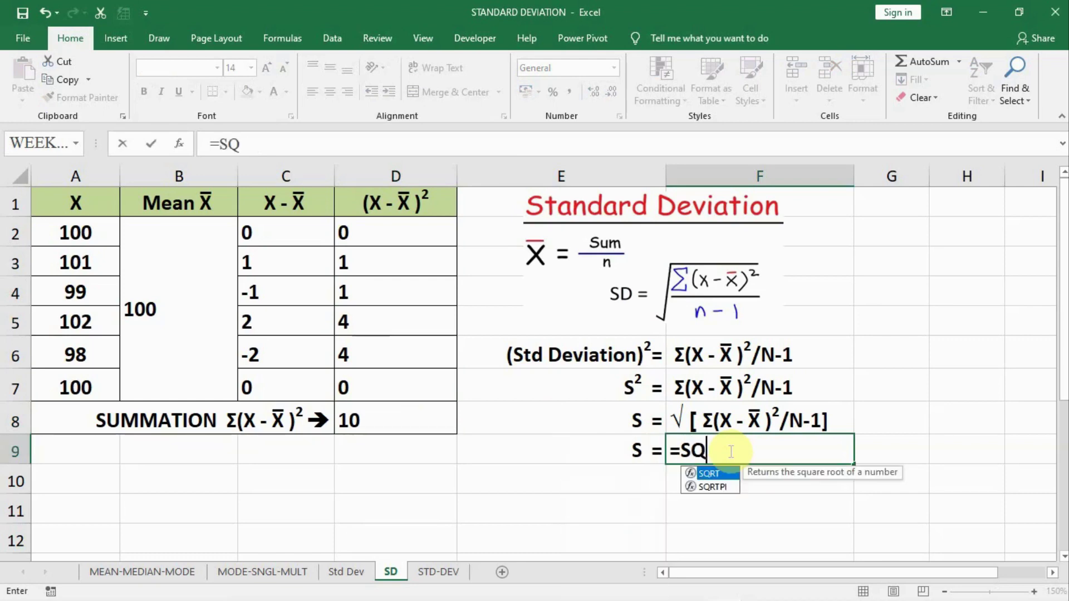
type("RT(")
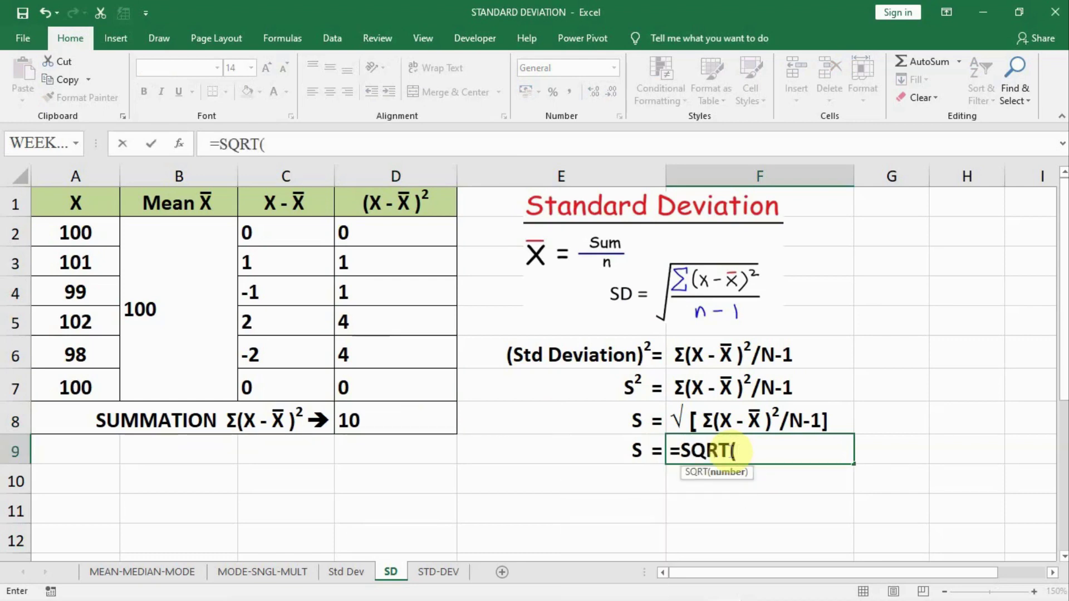
left_click(276, 417)
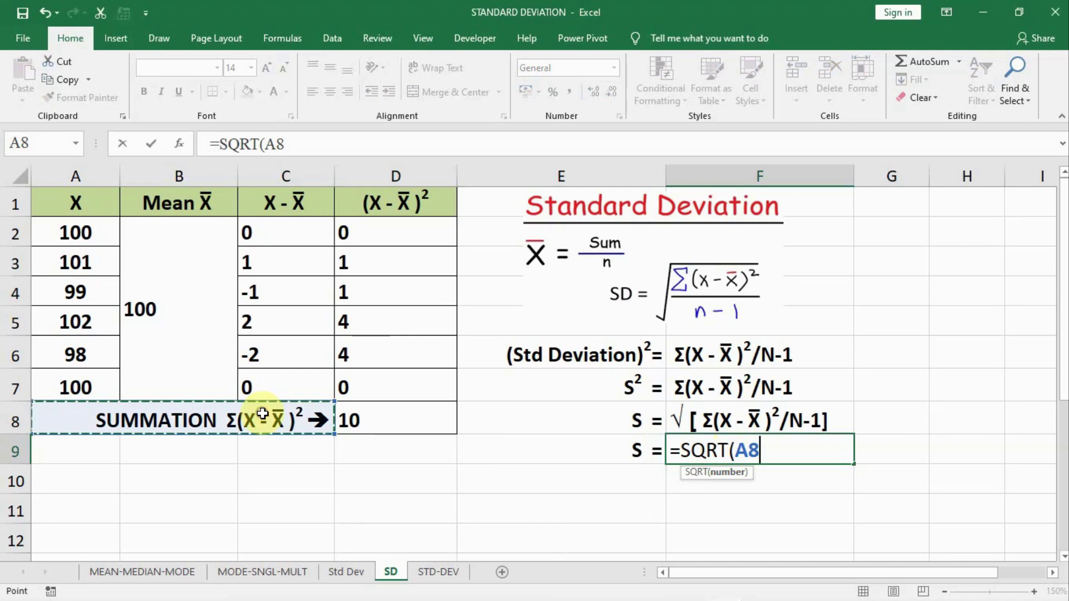
left_click(369, 409)
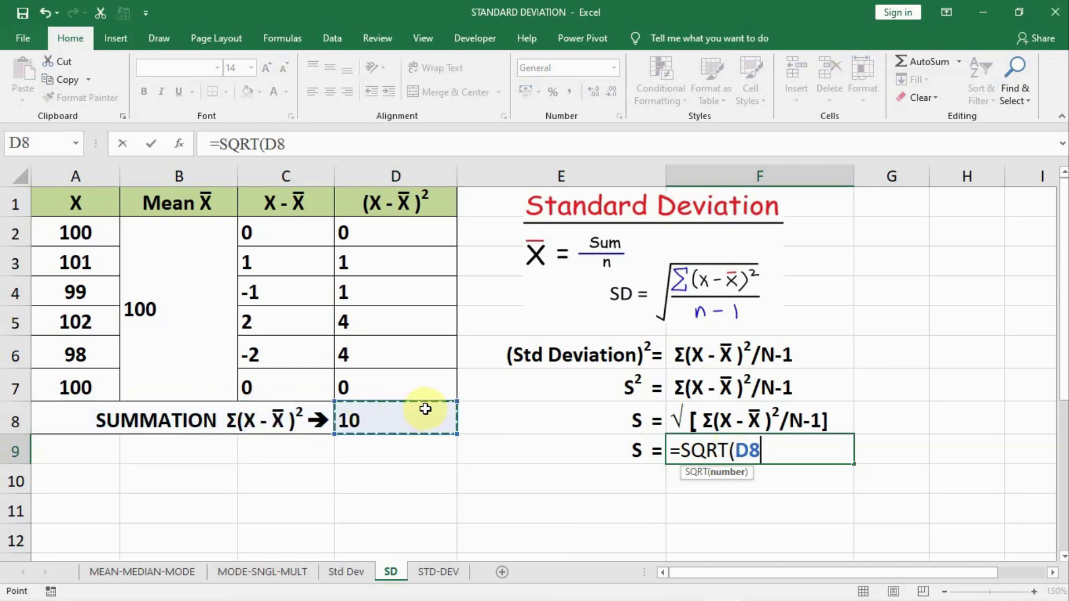
type("/")
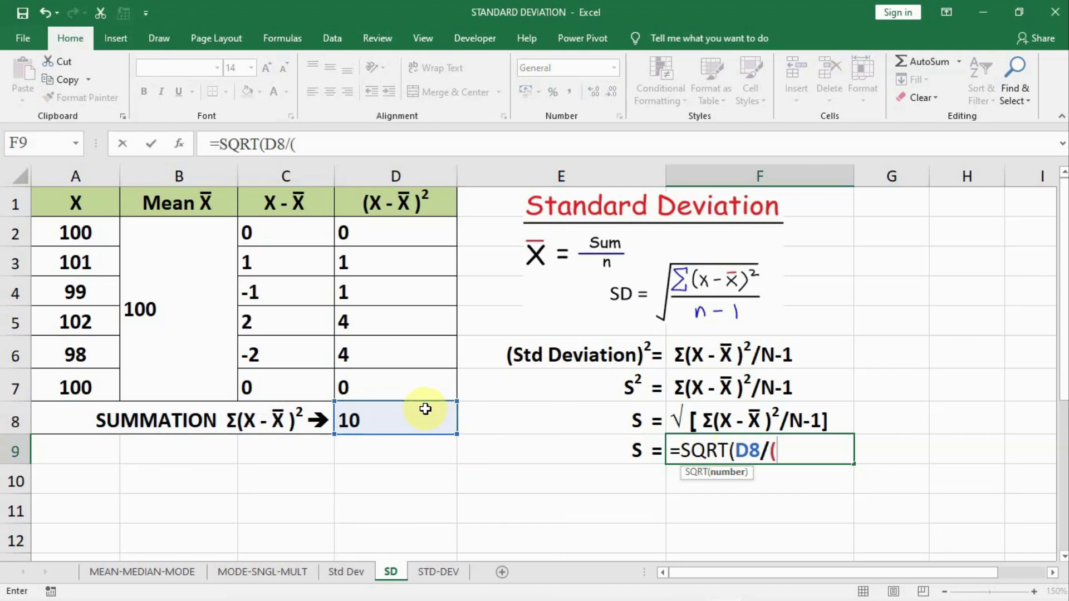
type("(")
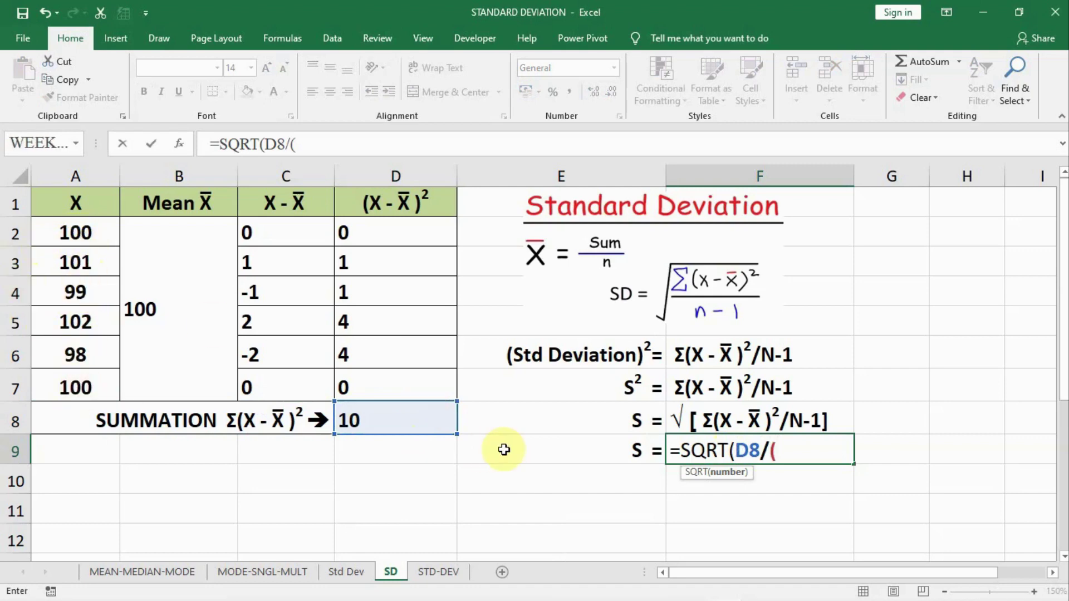
type("6-1")
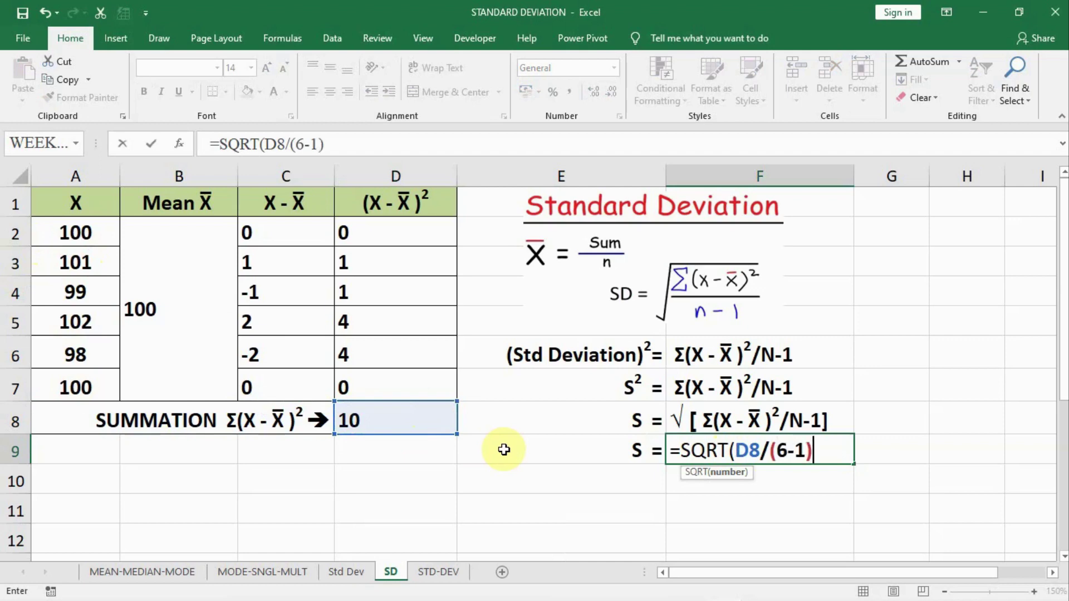
type("))")
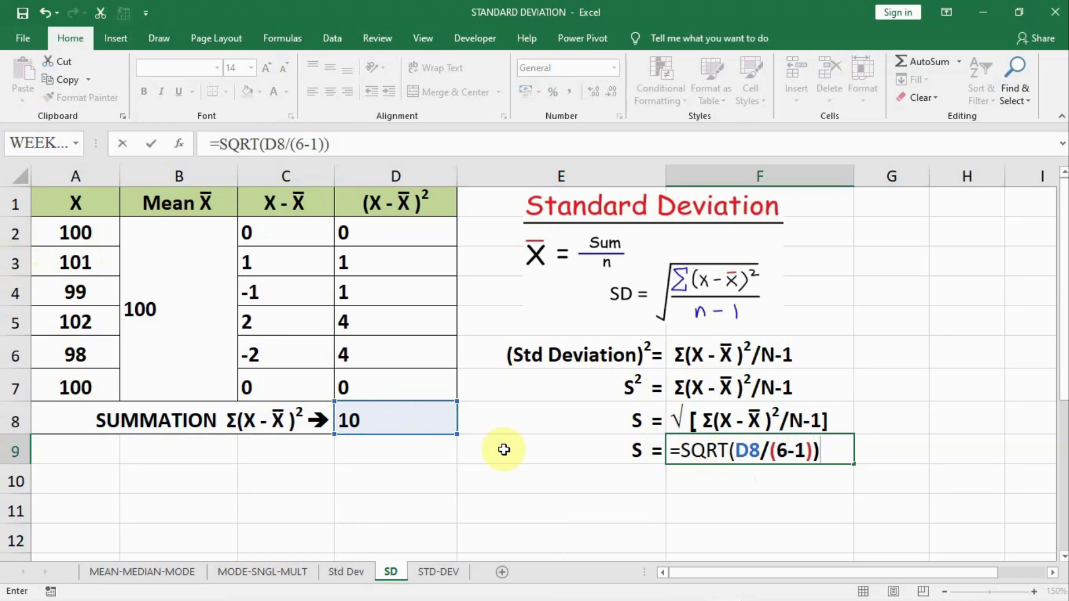
key("Return")
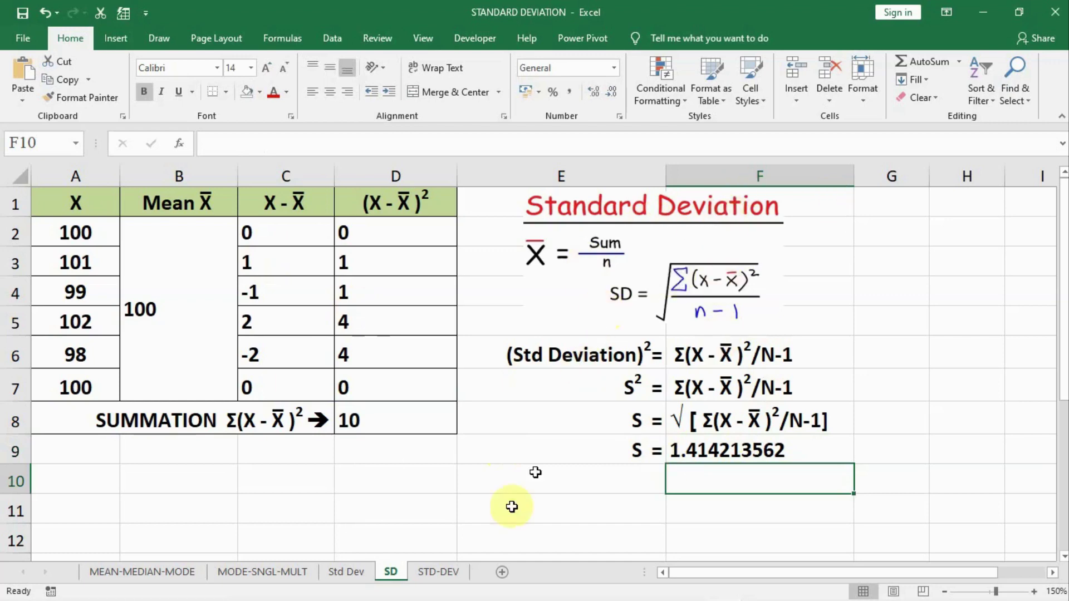
On the STD-DEV sheet, enter =STDEV(A2:A7) in merged B2:B7, returning 1.41421356.
left_click(432, 574)
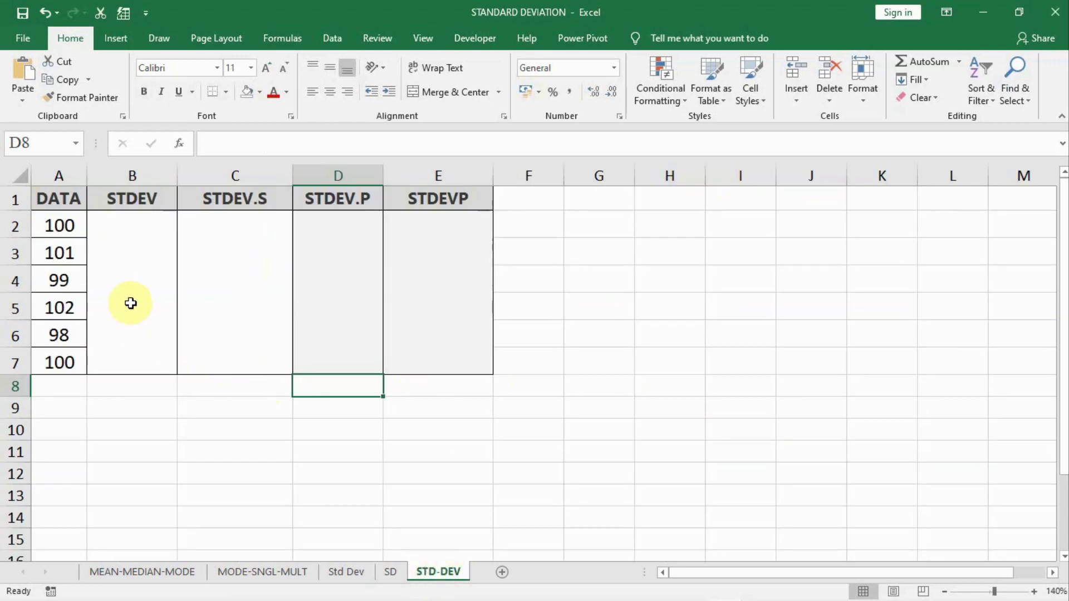
left_click_drag(132, 225, 132, 363)
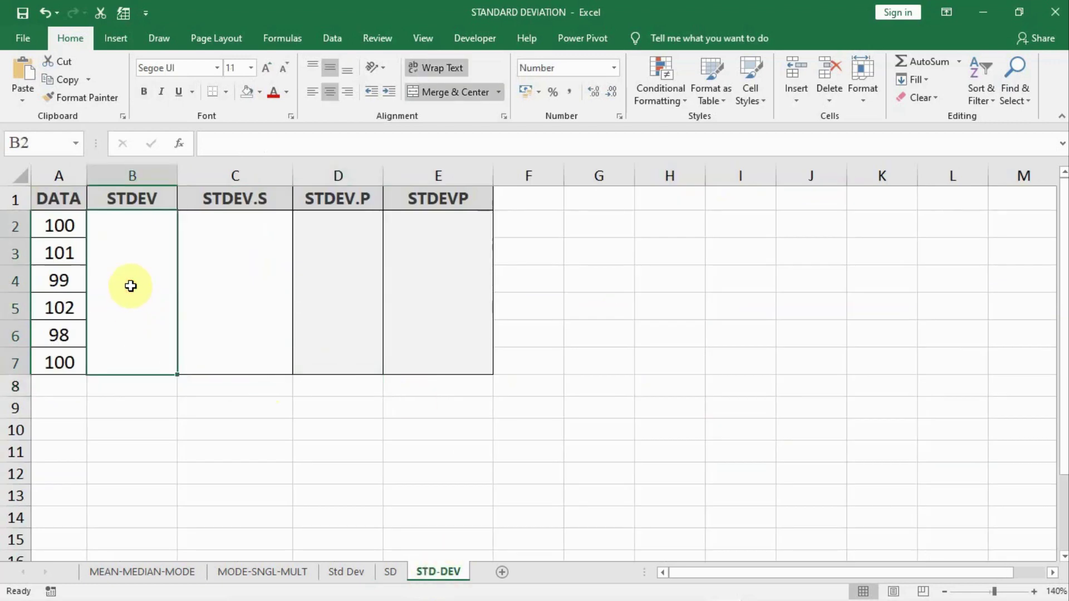
type("=S")
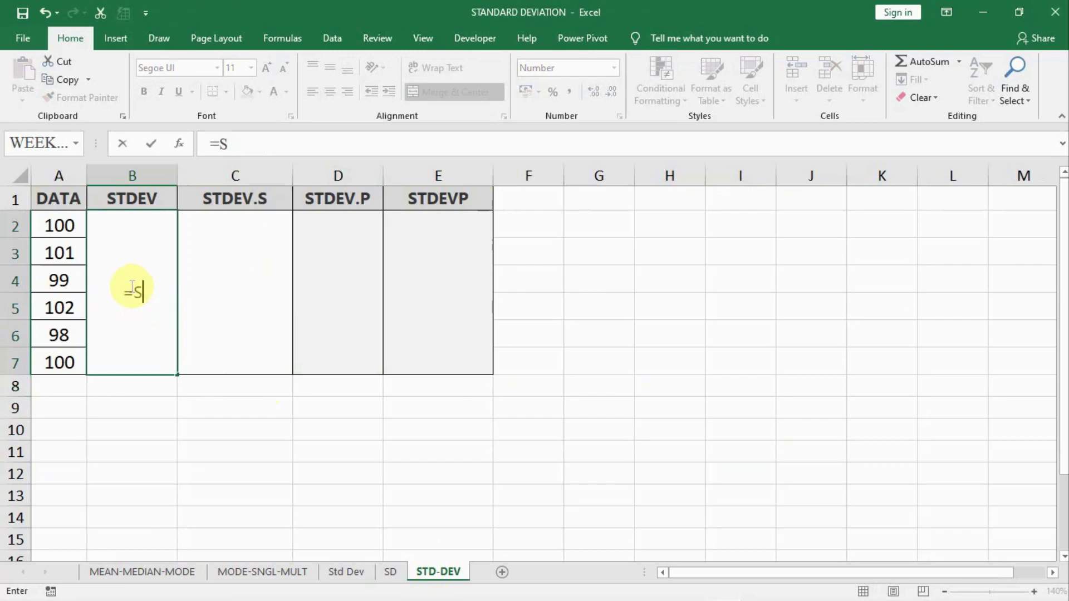
type("TDD")
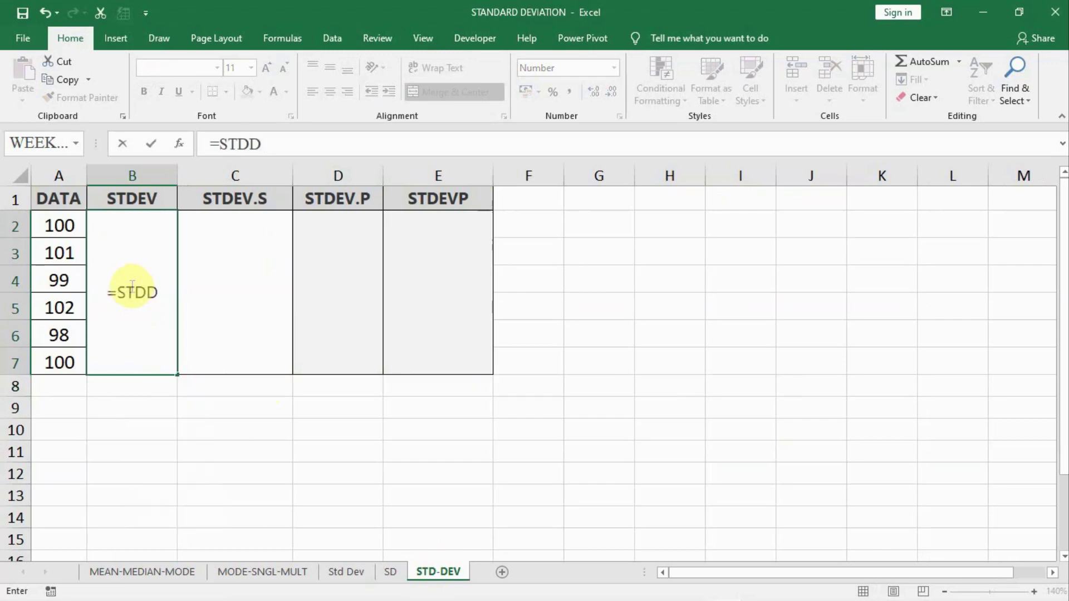
key("BackSpace")
type("EV(")
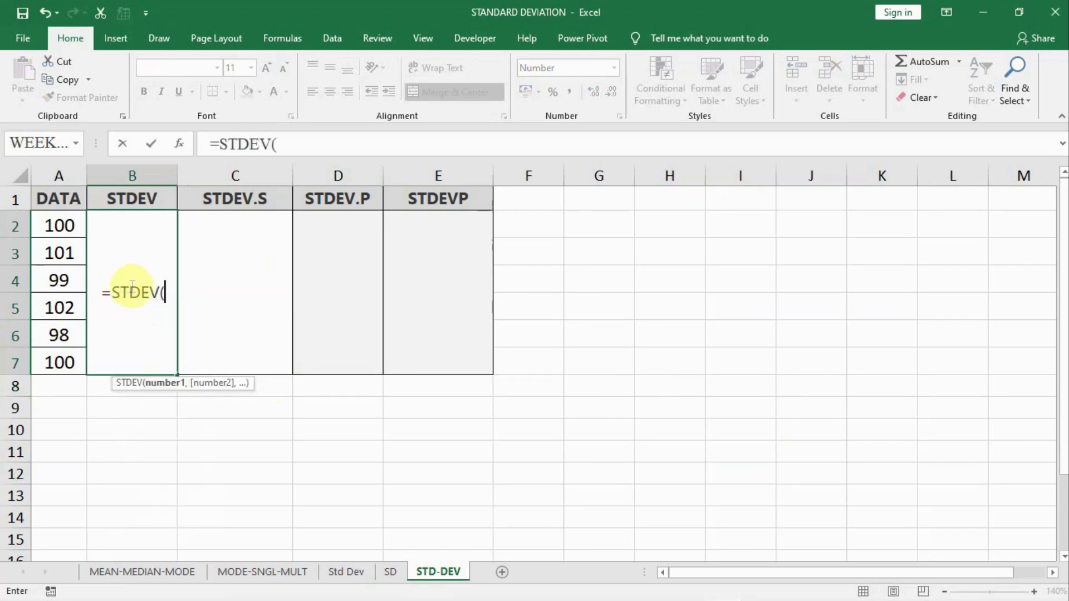
left_click_drag(48, 219, 50, 350)
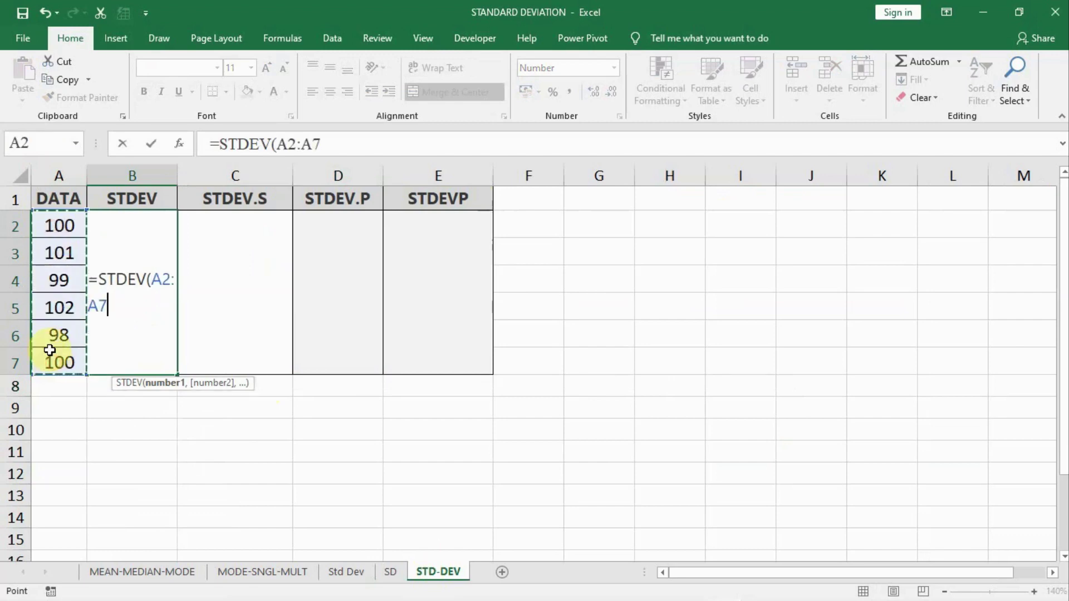
key("Return")
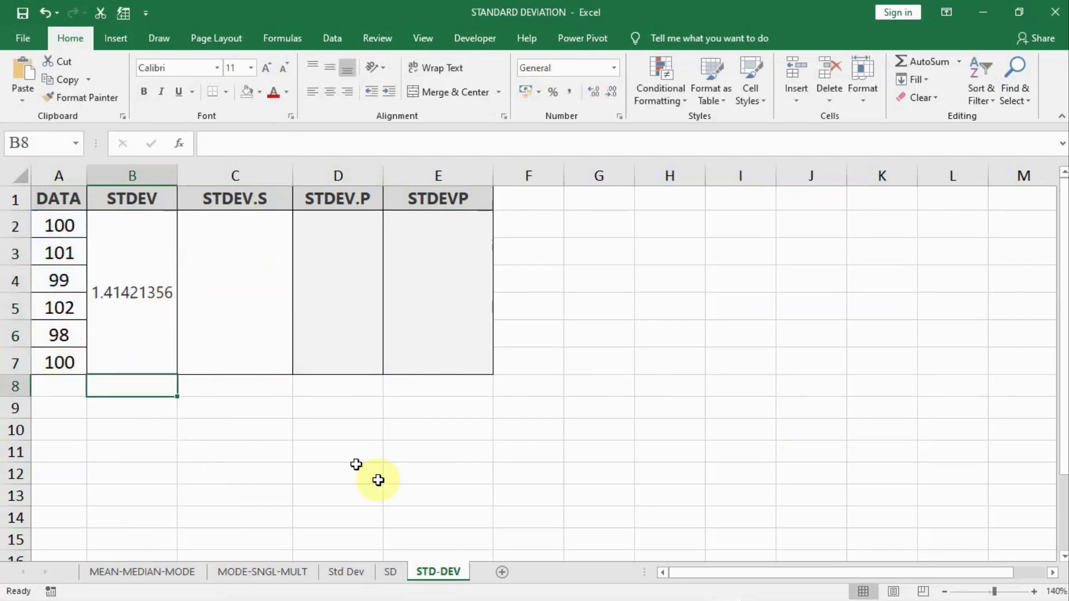
left_click(397, 574)
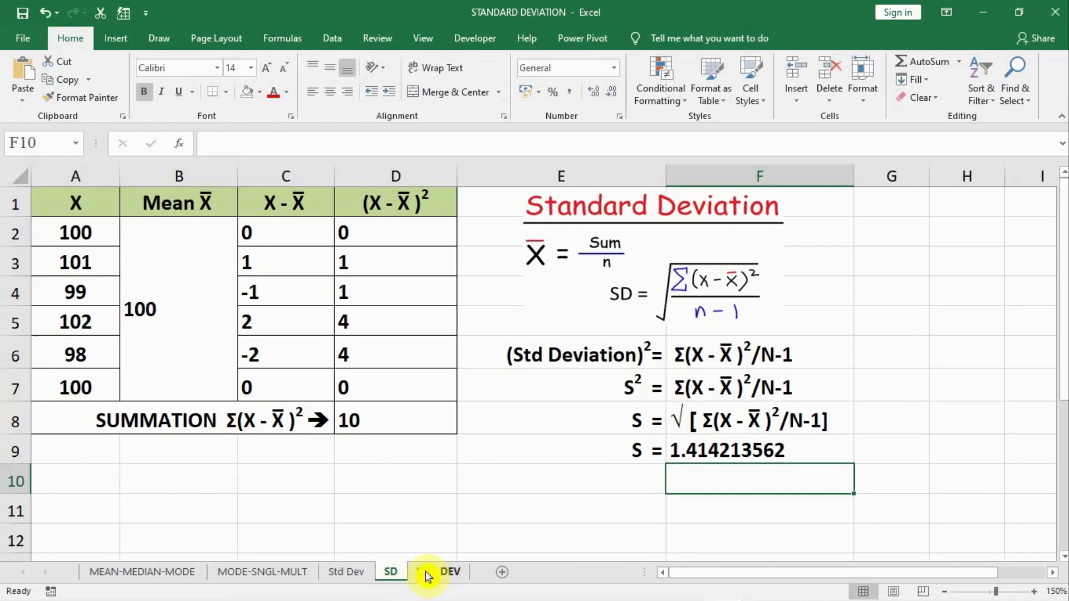
On the STD-DEV sheet, enter =STDEV.S(A2:A7) in merged C2, returning 1.41421356.
left_click(441, 572)
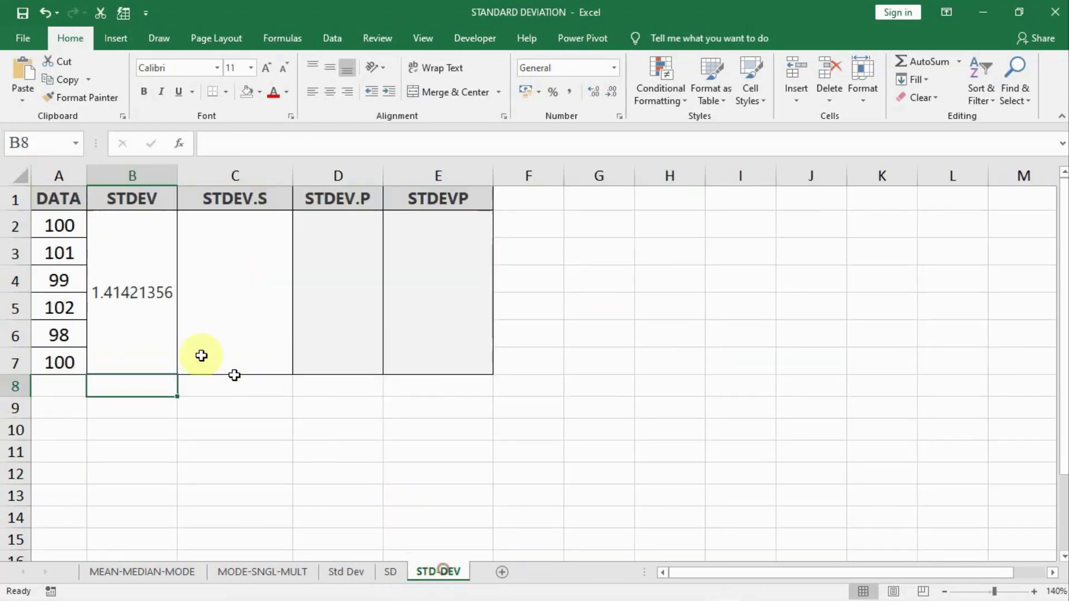
left_click(225, 275)
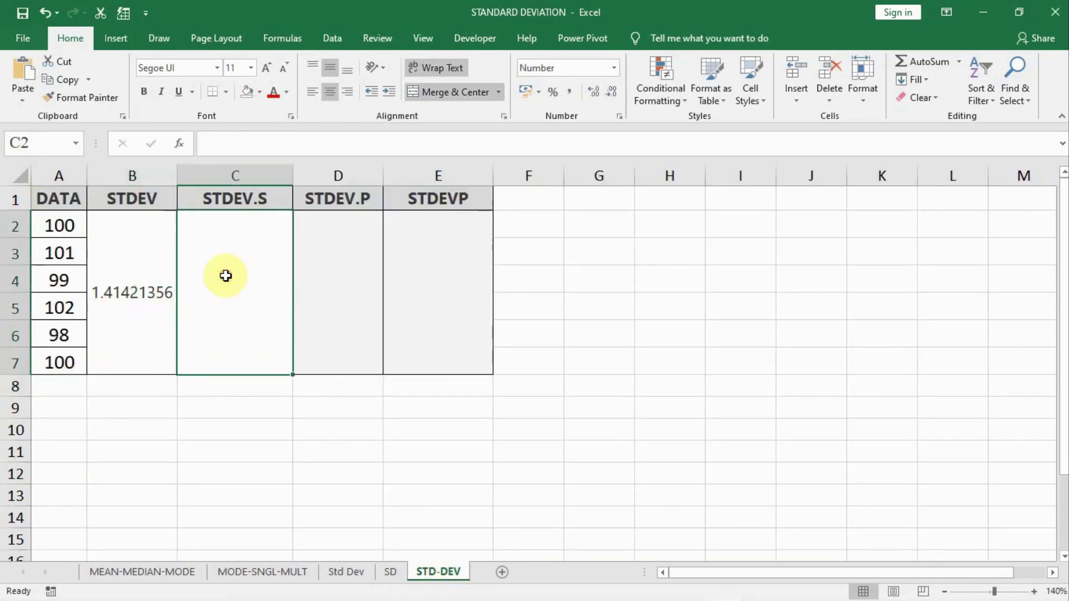
type("=")
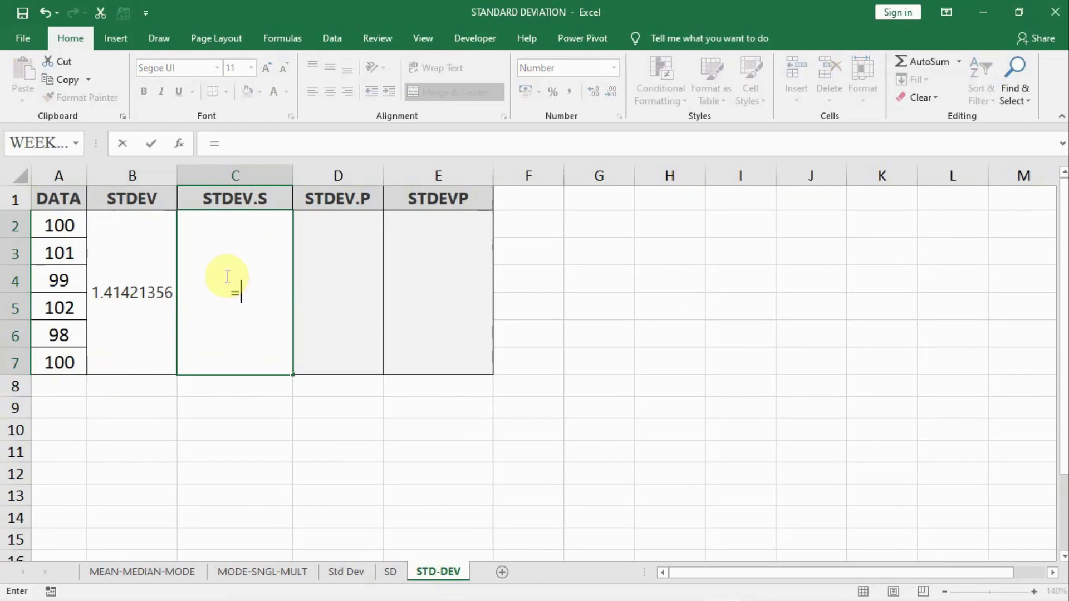
type("STDEV")
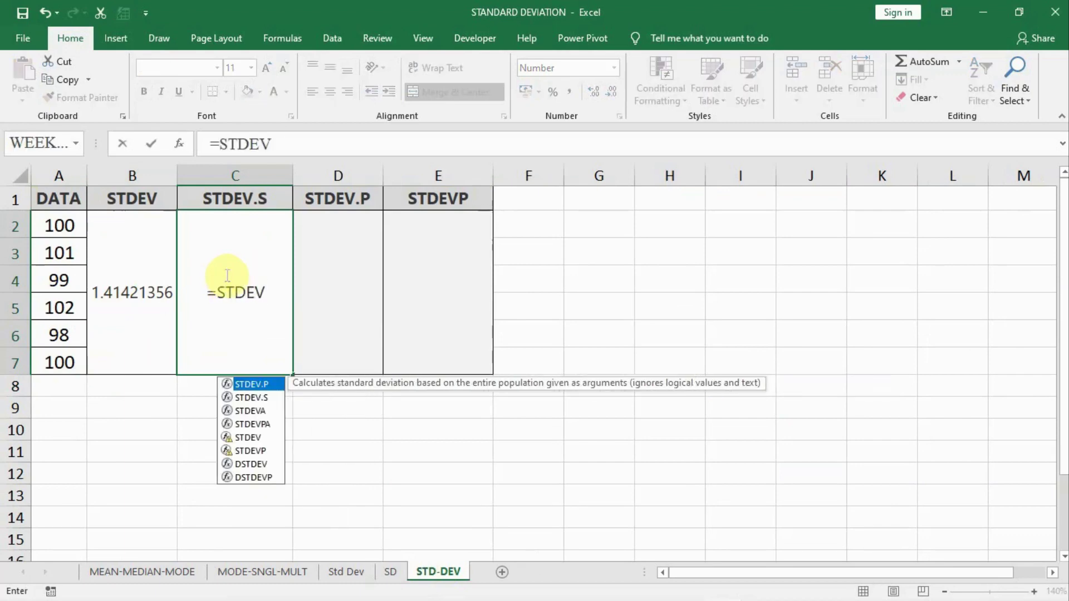
type(".S(")
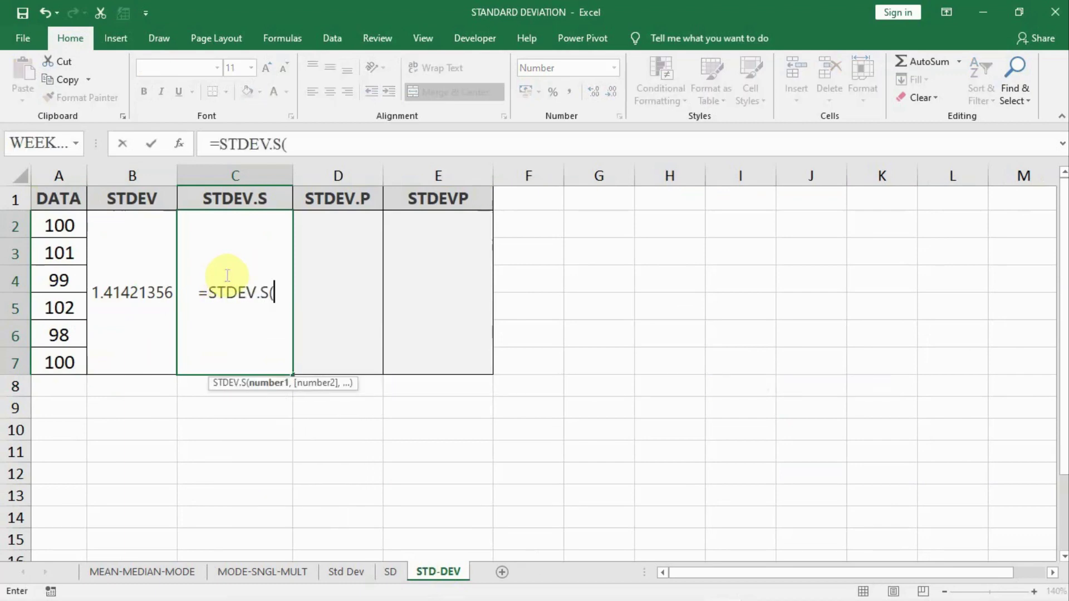
left_click_drag(60, 225, 60, 357)
key("Return")
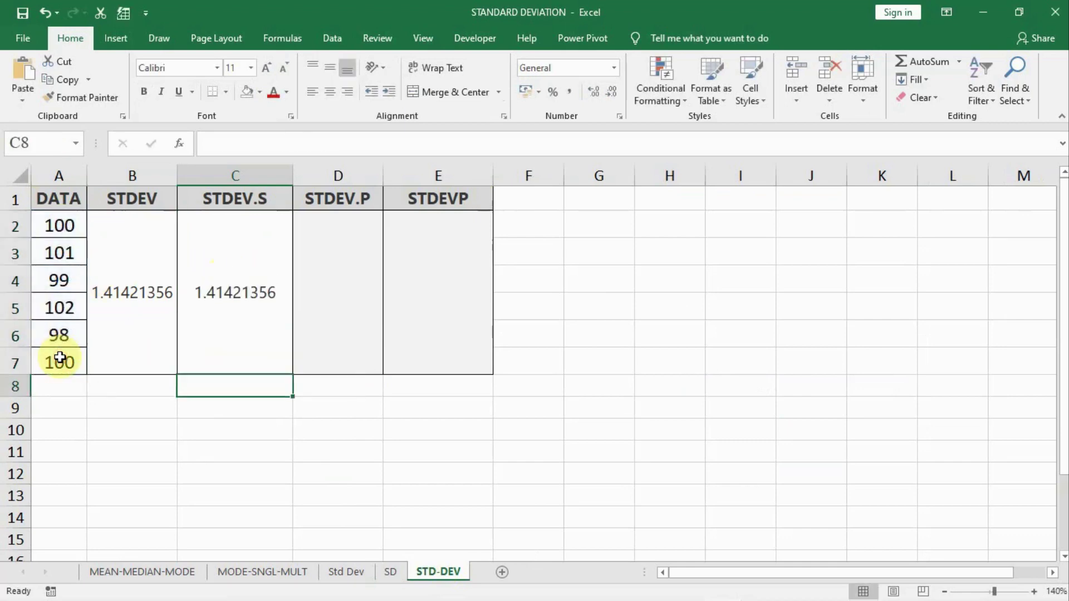
left_click(239, 311)
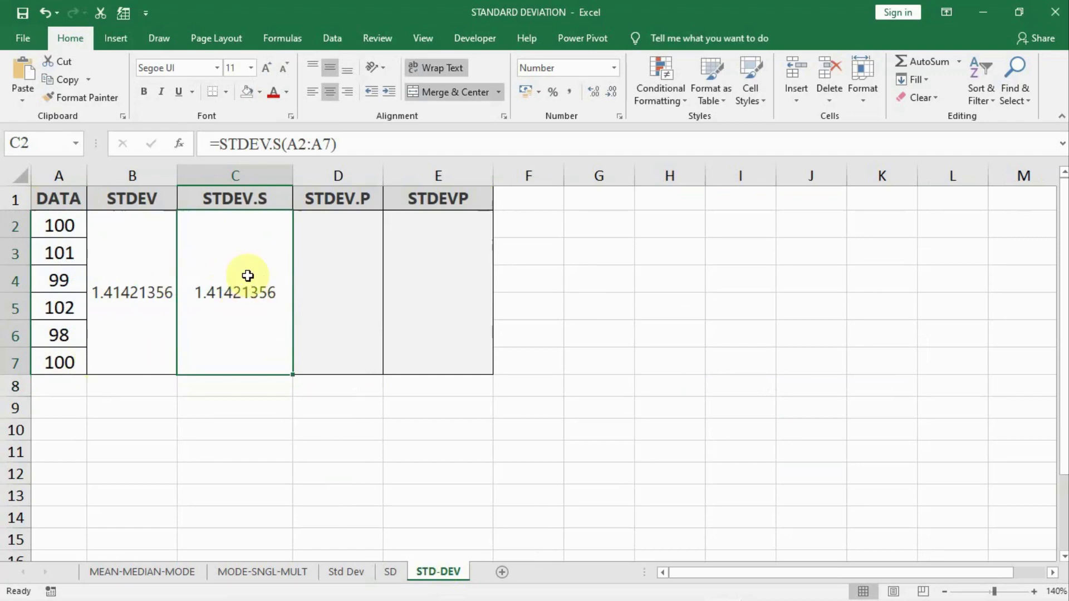
left_click(239, 203)
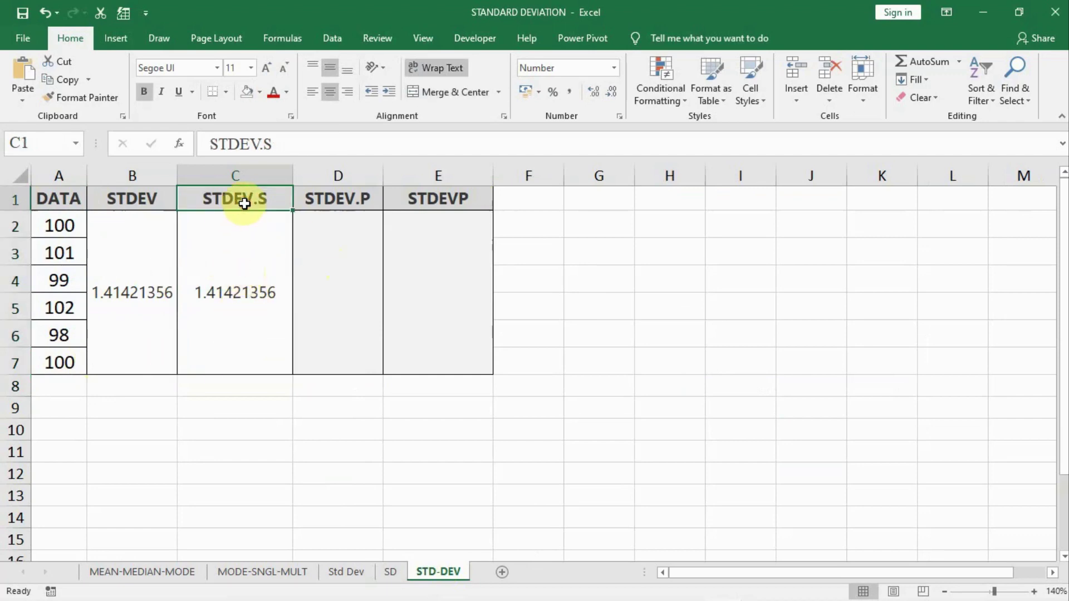
left_click(330, 201)
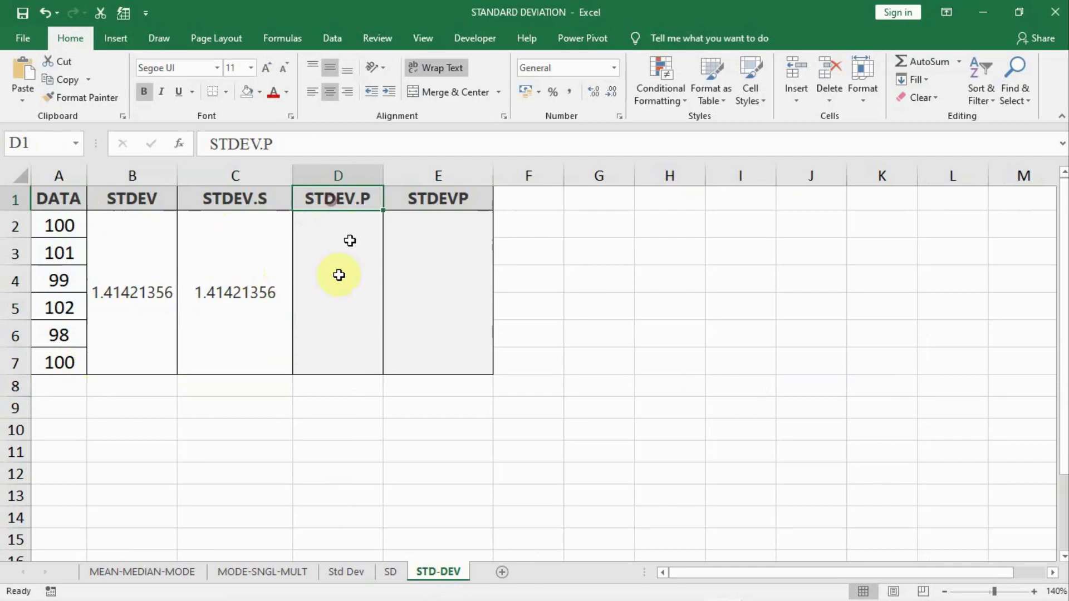
left_click(271, 202)
left_click(346, 200)
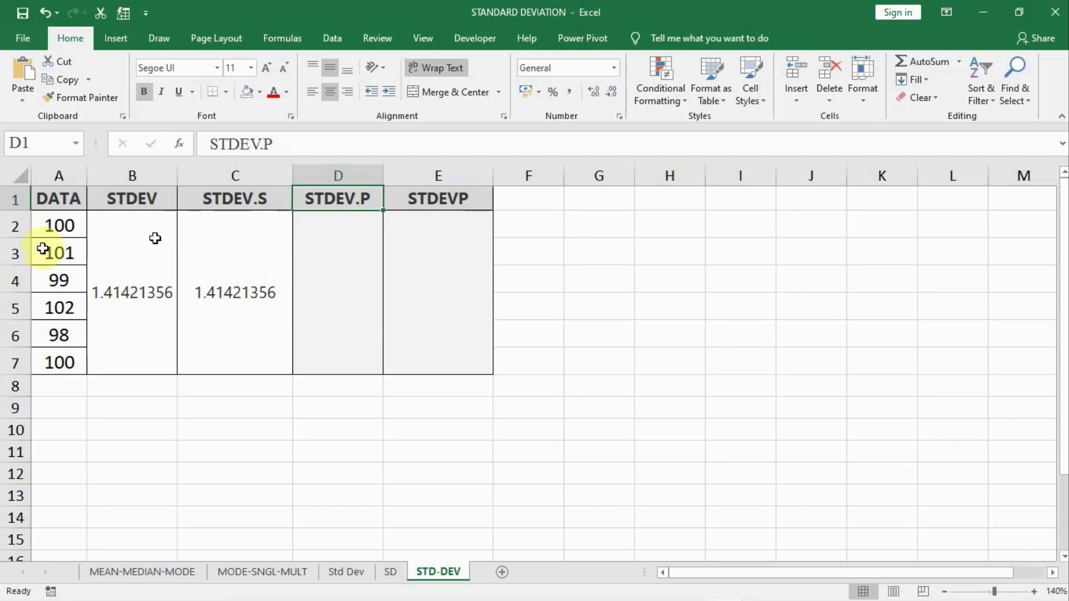
left_click_drag(49, 232, 53, 362)
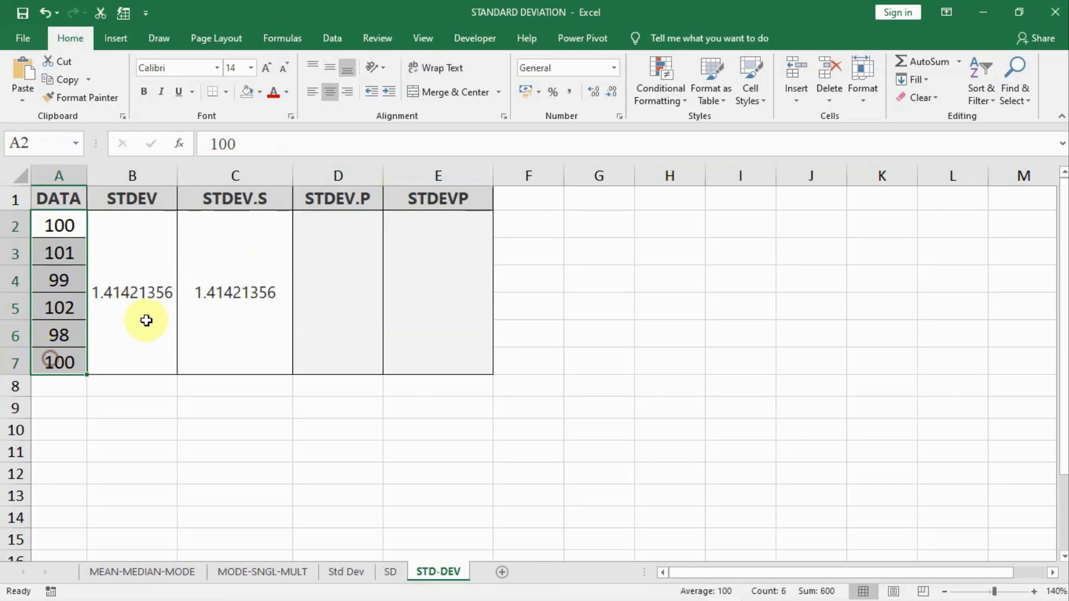
left_click(207, 285)
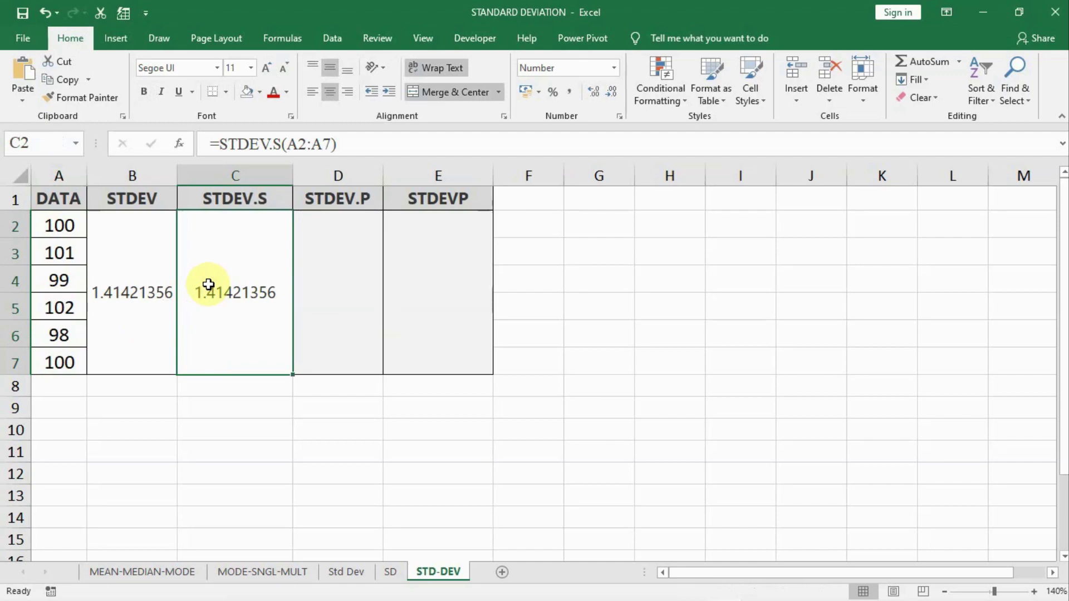
Enter =STDEV.P(A2:A7) in merged D2, returning 1.29099445.
left_click(337, 294)
type("=")
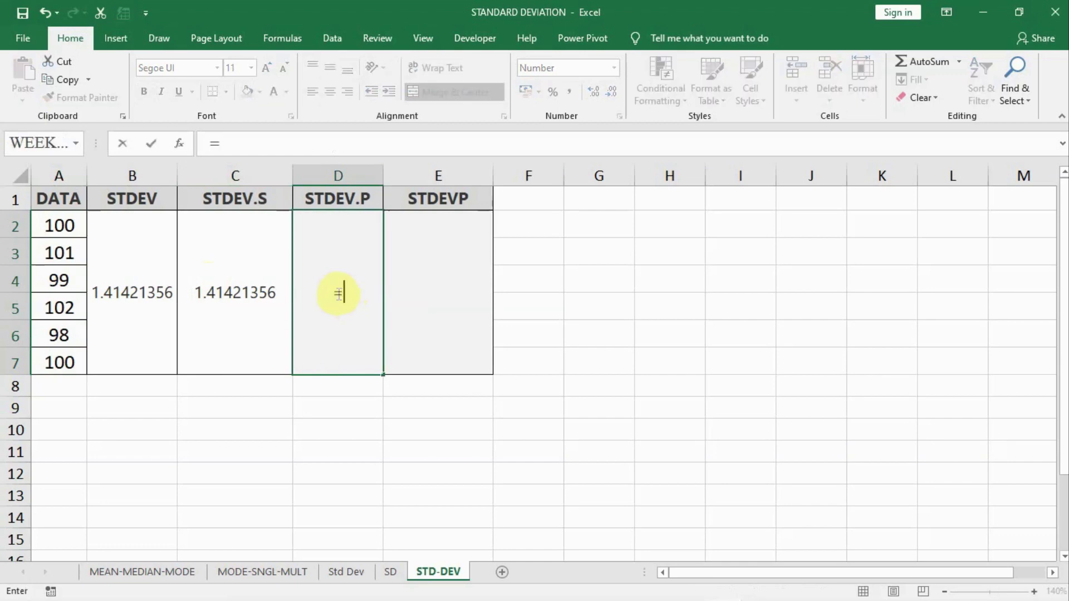
type("S")
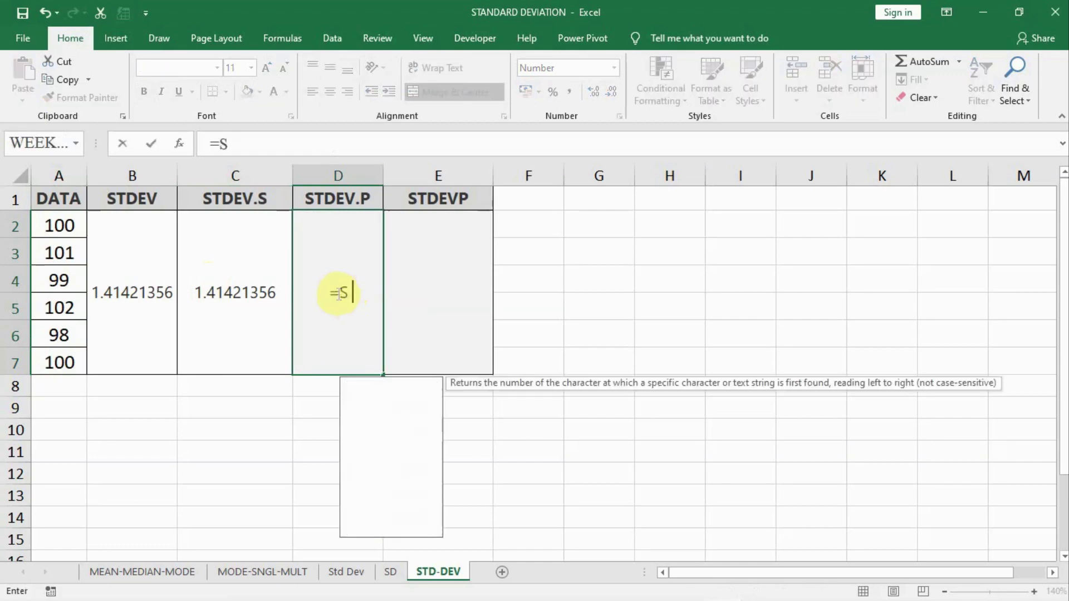
type("TDEV.P(")
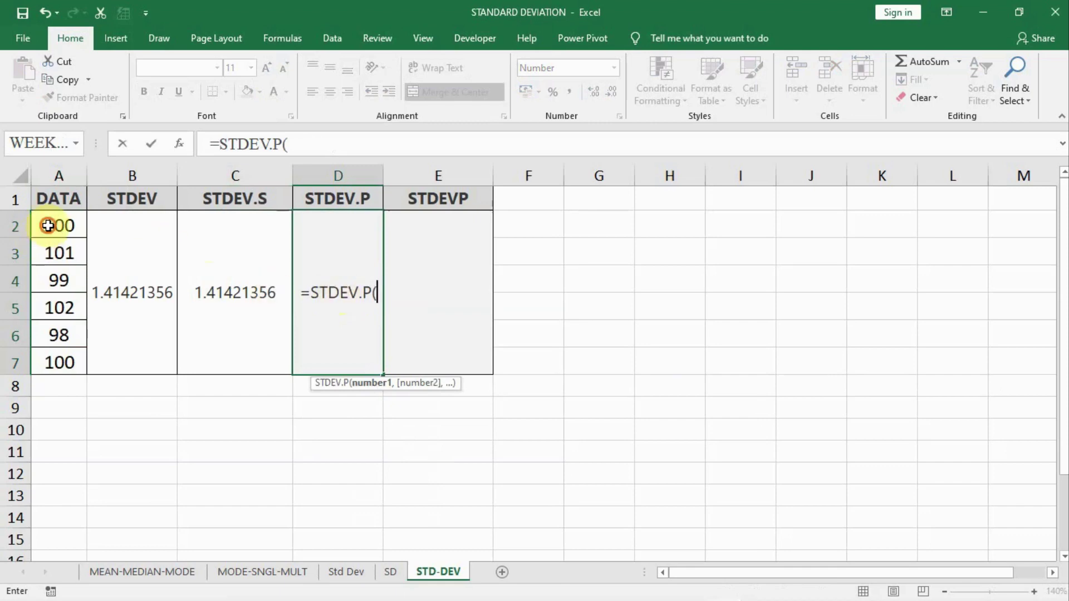
left_click_drag(50, 224, 49, 360)
key("Return")
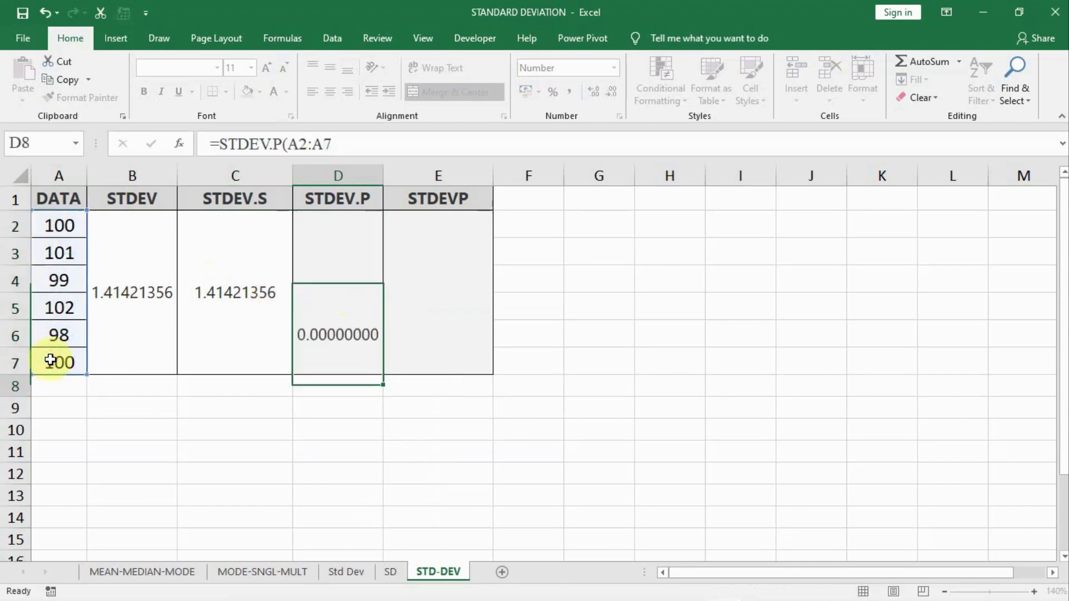
Enter =STDEVP(A2:A7) in merged E2, returning 1.29099445.
left_click(425, 297)
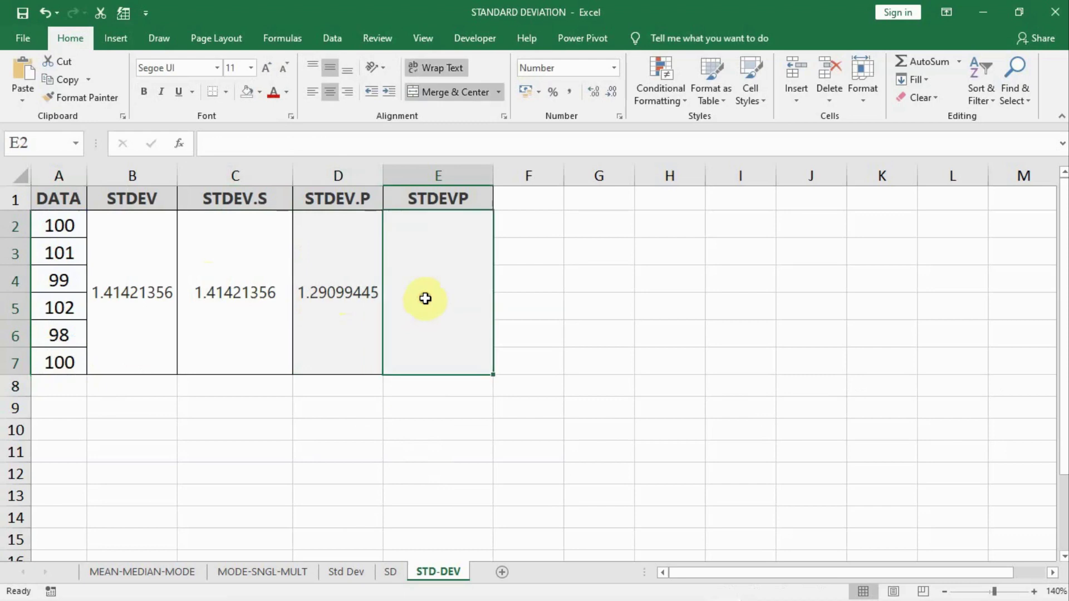
type("=S")
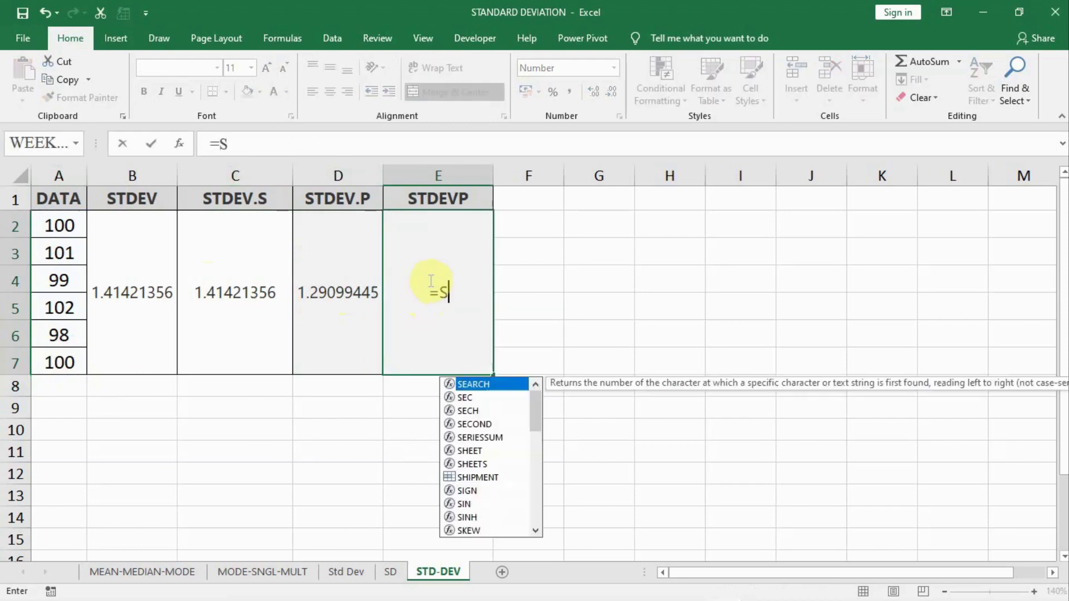
type("TDEV")
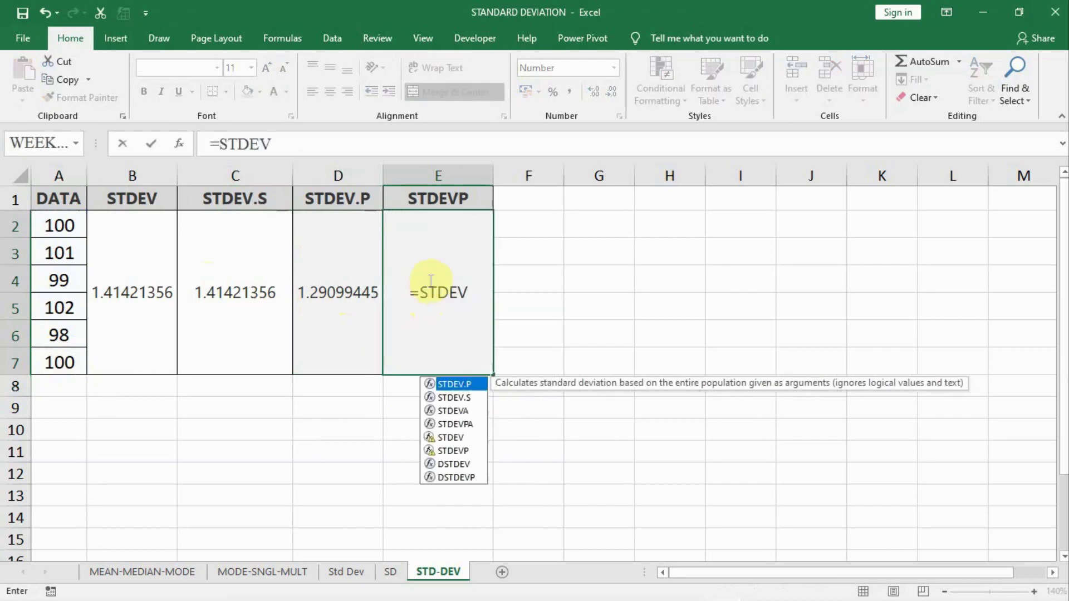
type("P(")
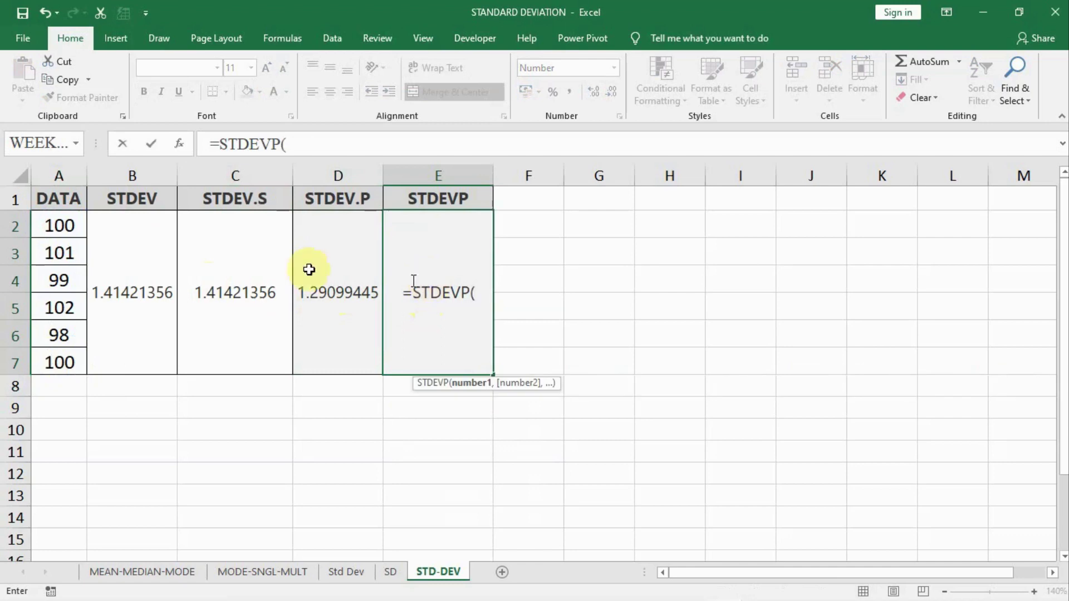
left_click(39, 223)
left_click_drag(50, 273, 63, 368)
key("Return")
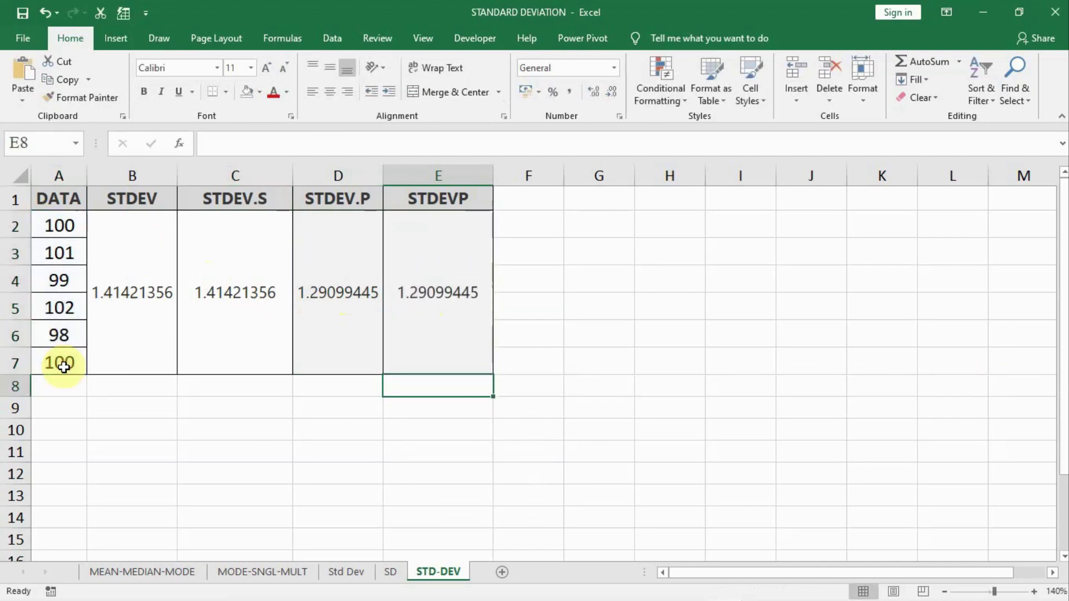